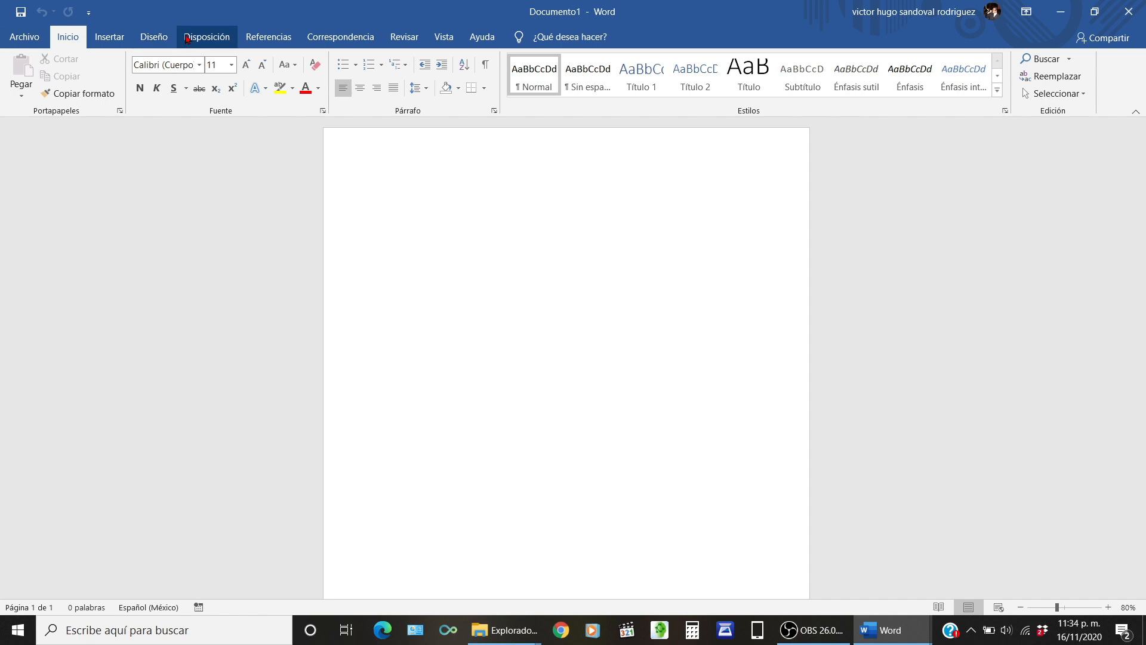
- Set the blank document's page orientation to Horizontal
{"action": "left_click", "coordinate": [191, 38]}
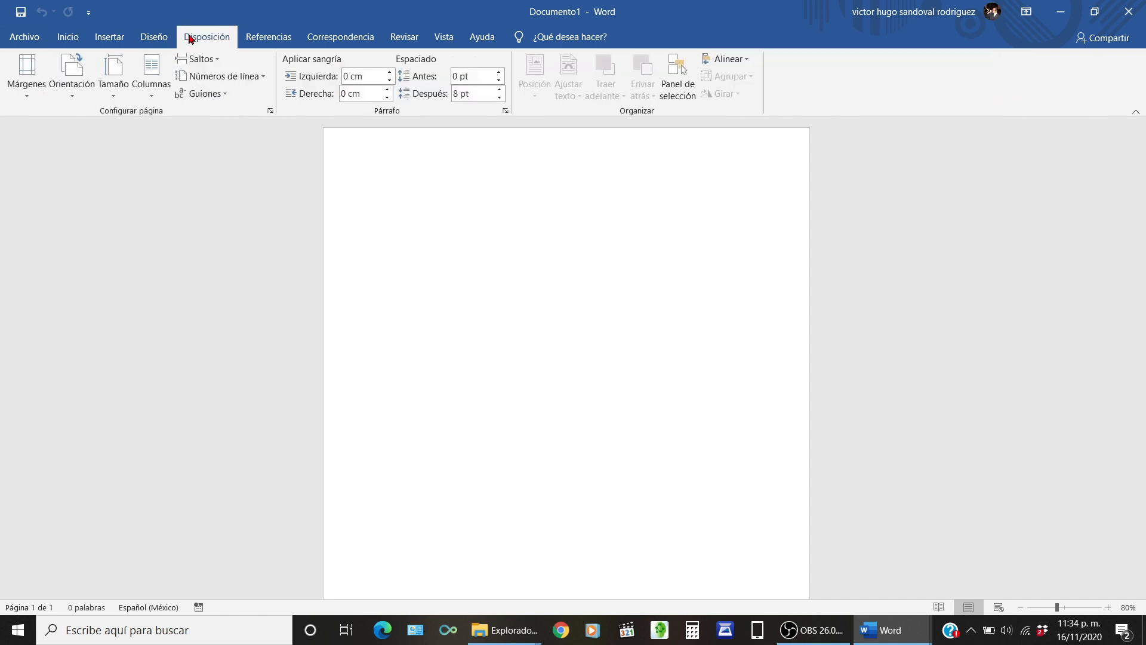
{"action": "left_click", "coordinate": [76, 72]}
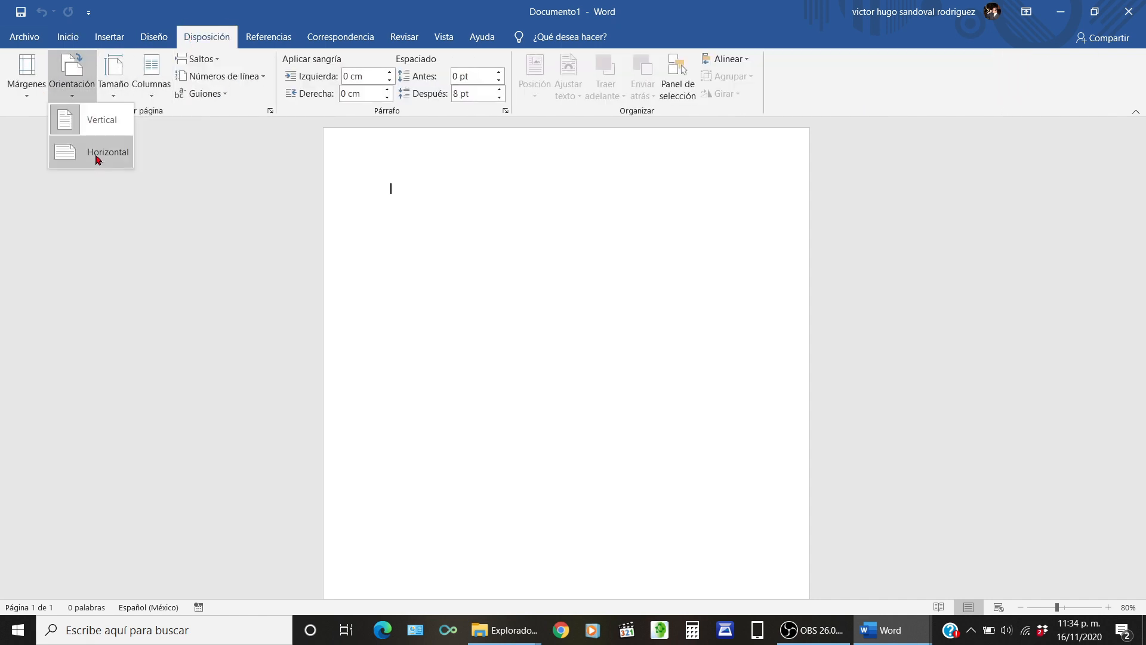
{"action": "left_click", "coordinate": [97, 159]}
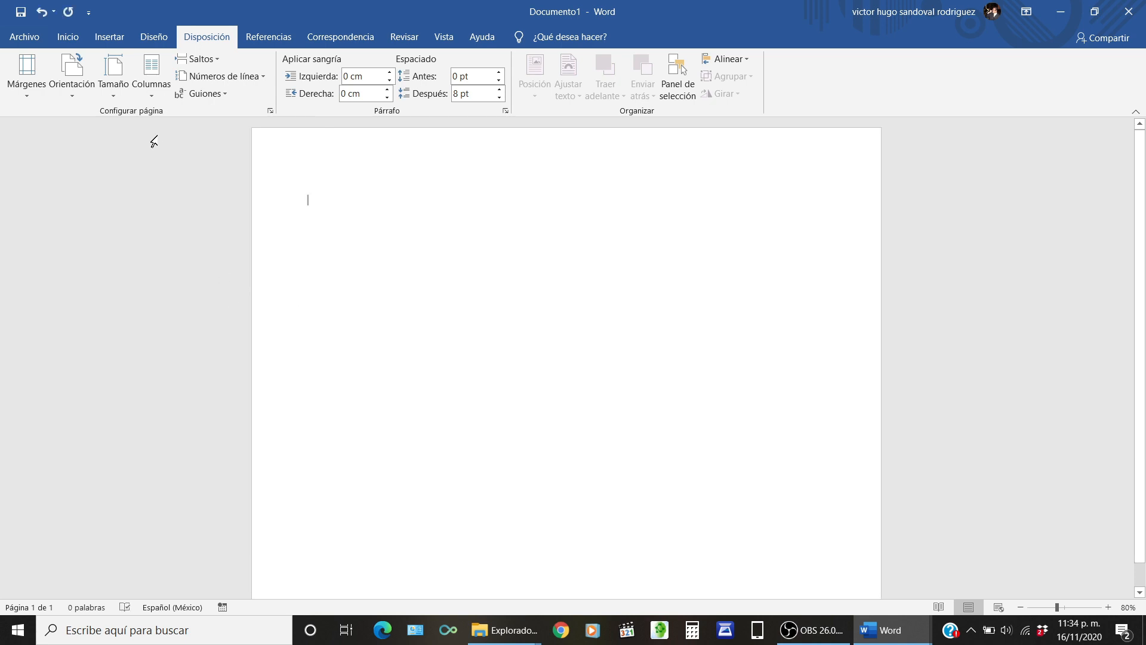
- Draw a tall rounded rectangle about 17.6 cm high and 8.4 cm wide along the page's left edge
{"action": "left_click", "coordinate": [104, 41]}
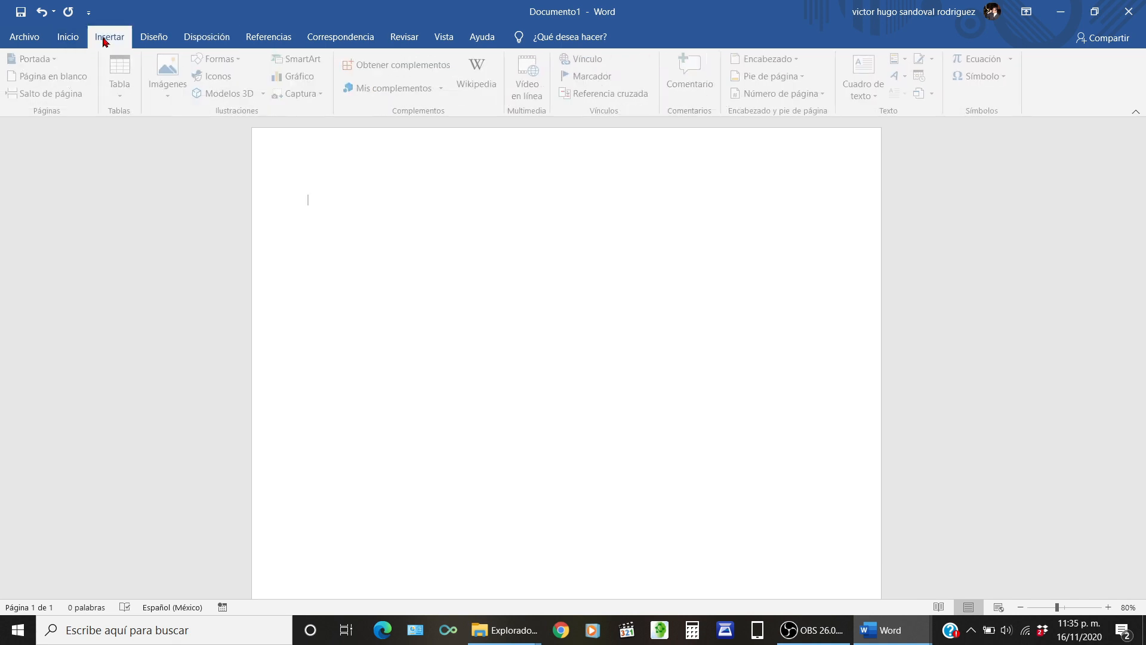
{"action": "left_click", "coordinate": [242, 59]}
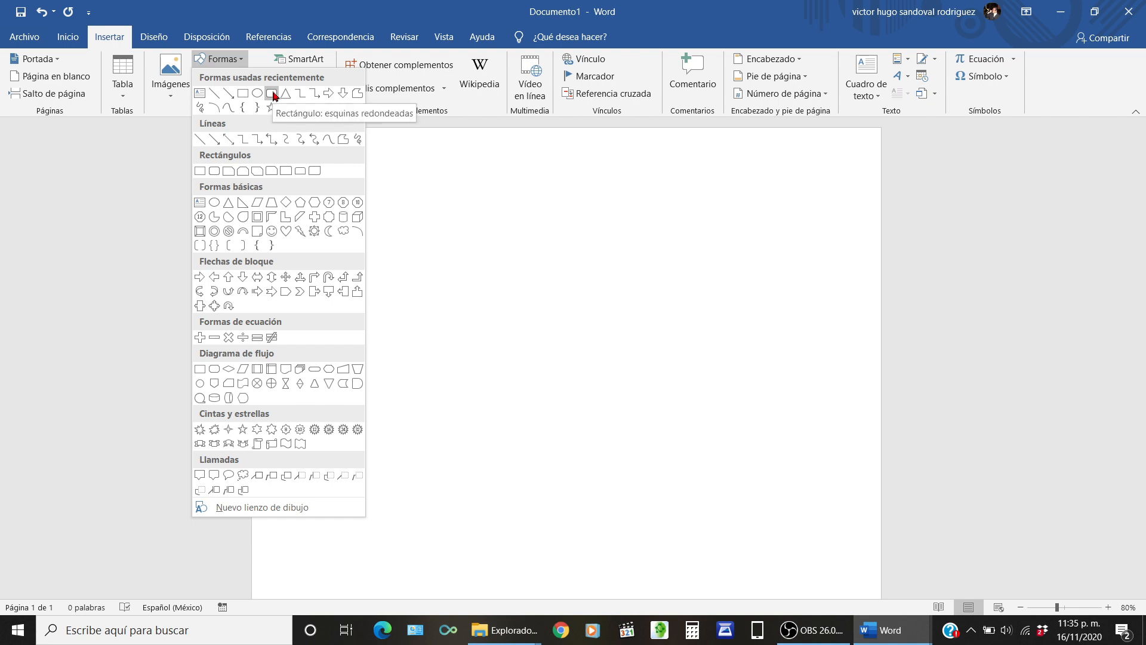
{"action": "left_click", "coordinate": [274, 94]}
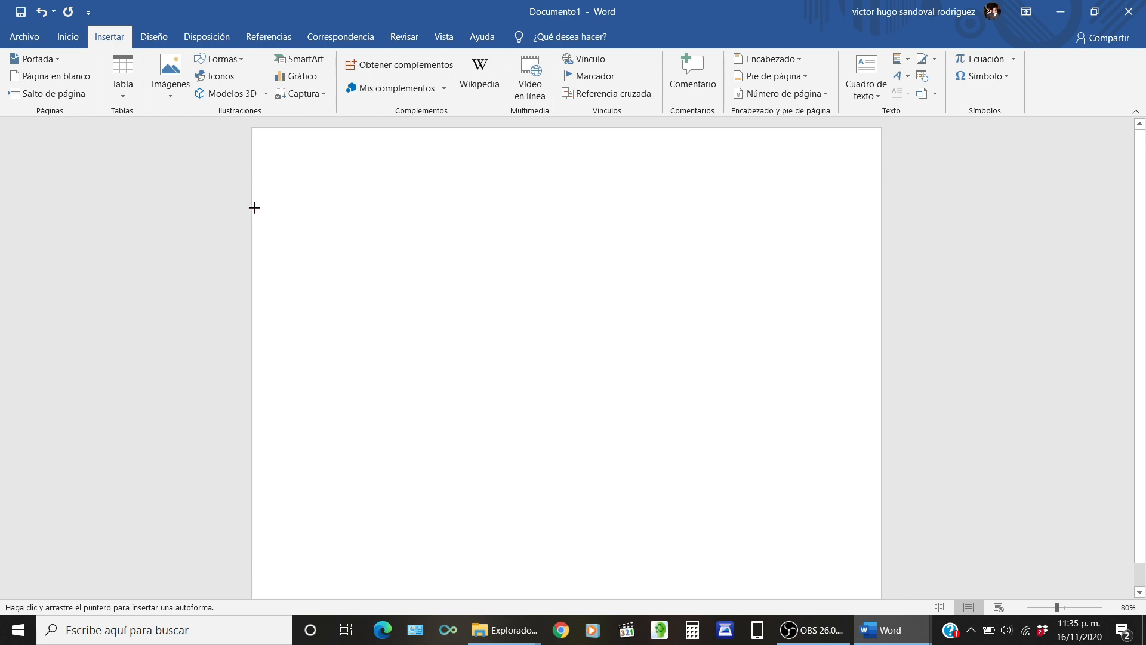
{"action": "mouse_move", "coordinate": [254, 208]}
{"action": "left_mouse_down"}
{"action": "mouse_move", "coordinate": [396, 491]}
{"action": "mouse_move", "coordinate": [401, 593]}
{"action": "mouse_move", "coordinate": [440, 575]}
{"action": "mouse_move", "coordinate": [437, 543]}
{"action": "mouse_move", "coordinate": [432, 581]}
{"action": "mouse_move", "coordinate": [443, 579]}
{"action": "left_mouse_up"}
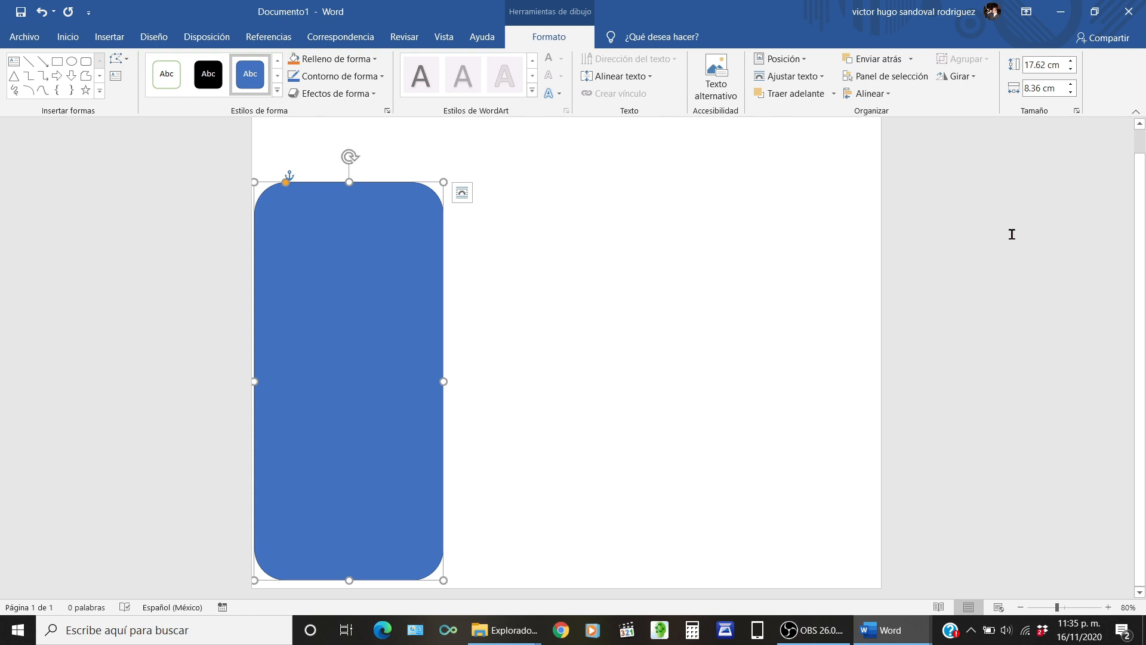
- Set the rounded rectangle's width to 8.97 cm and its height to 17.12 cm
{"action": "mouse_move", "coordinate": [1054, 86]}
{"action": "left_mouse_down"}
{"action": "mouse_move", "coordinate": [1019, 96]}
{"action": "mouse_move", "coordinate": [1069, 89]}
{"action": "left_mouse_up"}
{"action": "type", "text": "8"}
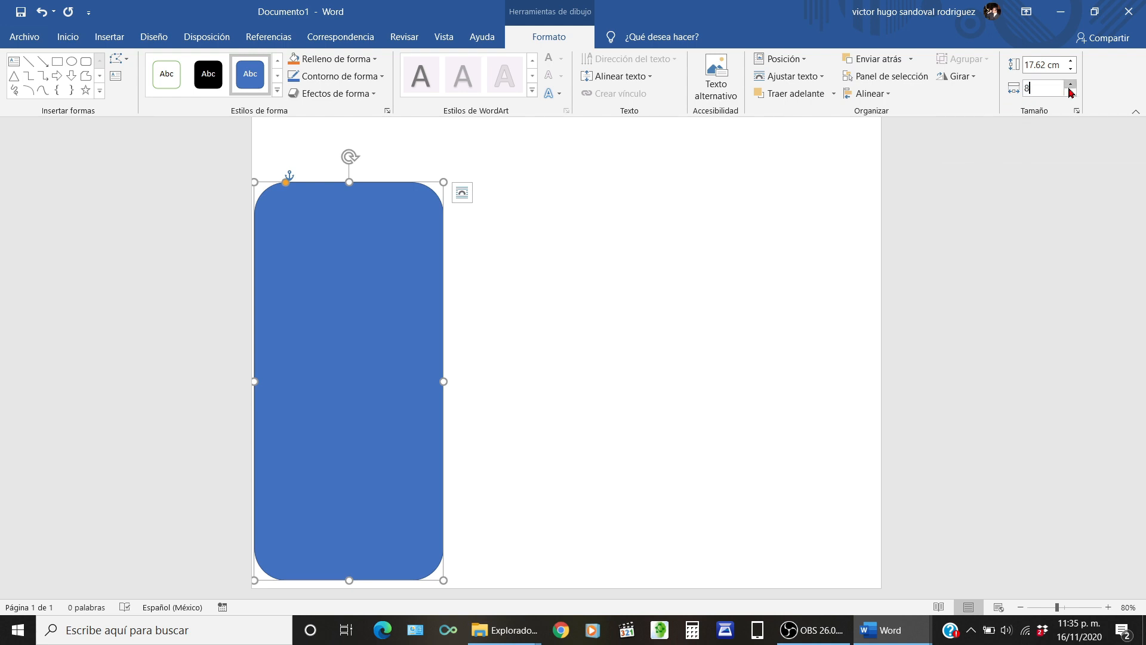
{"action": "type", "text": ".97"}
{"action": "key", "text": "Return"}
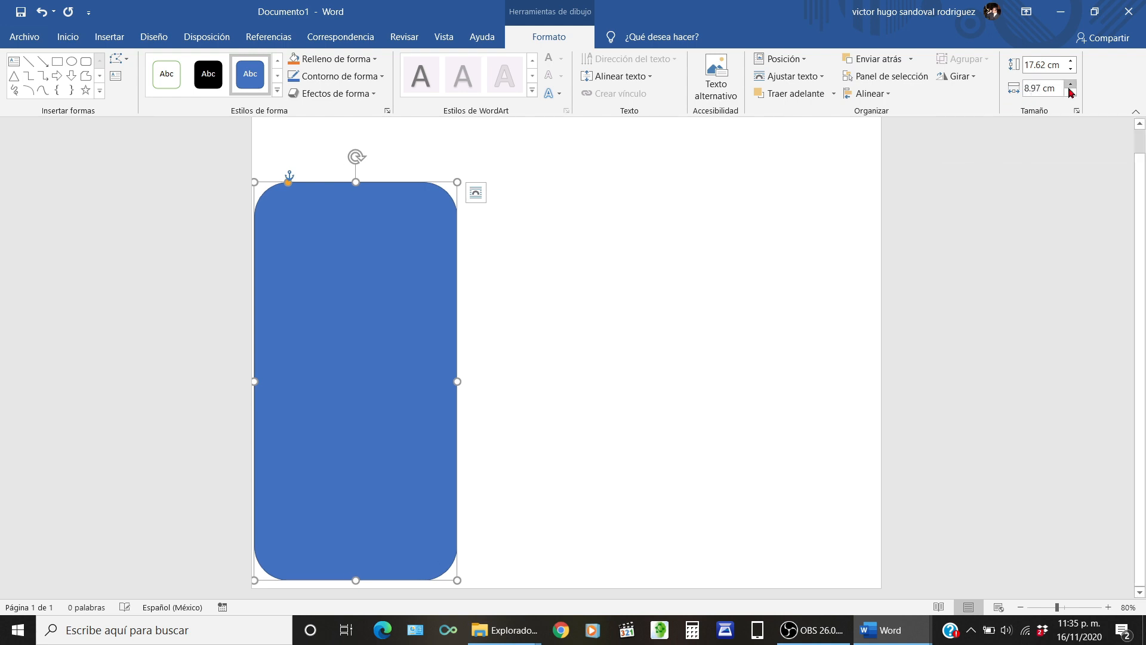
{"action": "left_click", "coordinate": [1045, 64]}
{"action": "key", "text": "End"}
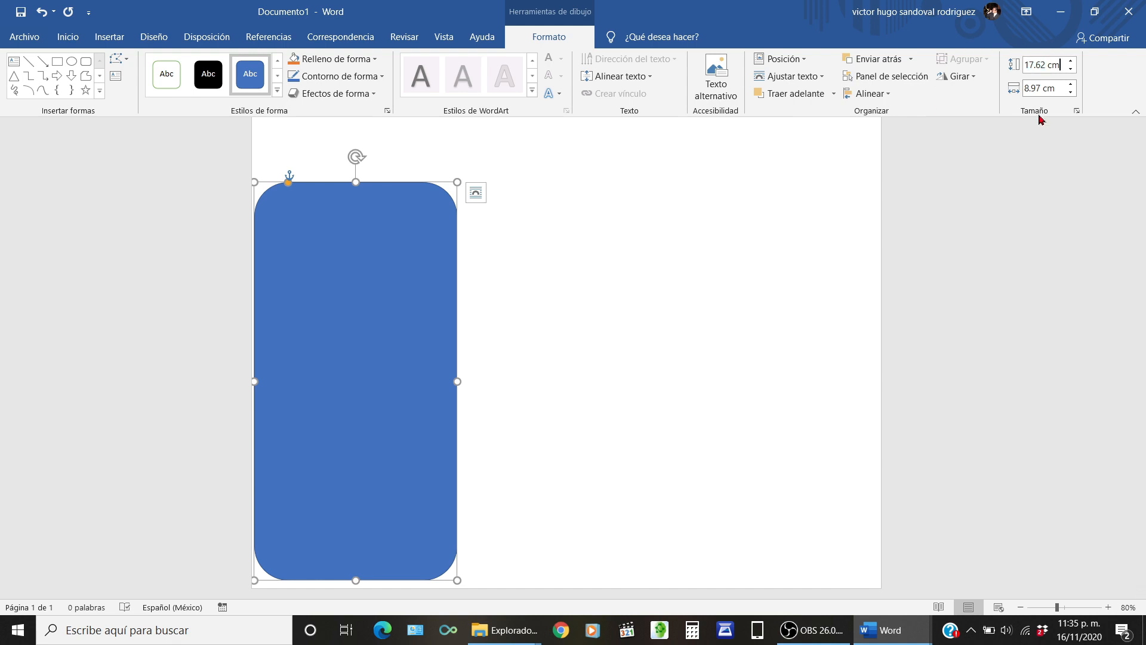
{"action": "key", "text": "BackSpace"}
{"action": "key", "text": "BackSpace"}
{"action": "type", "text": "12"}
{"action": "key", "text": "Return"}
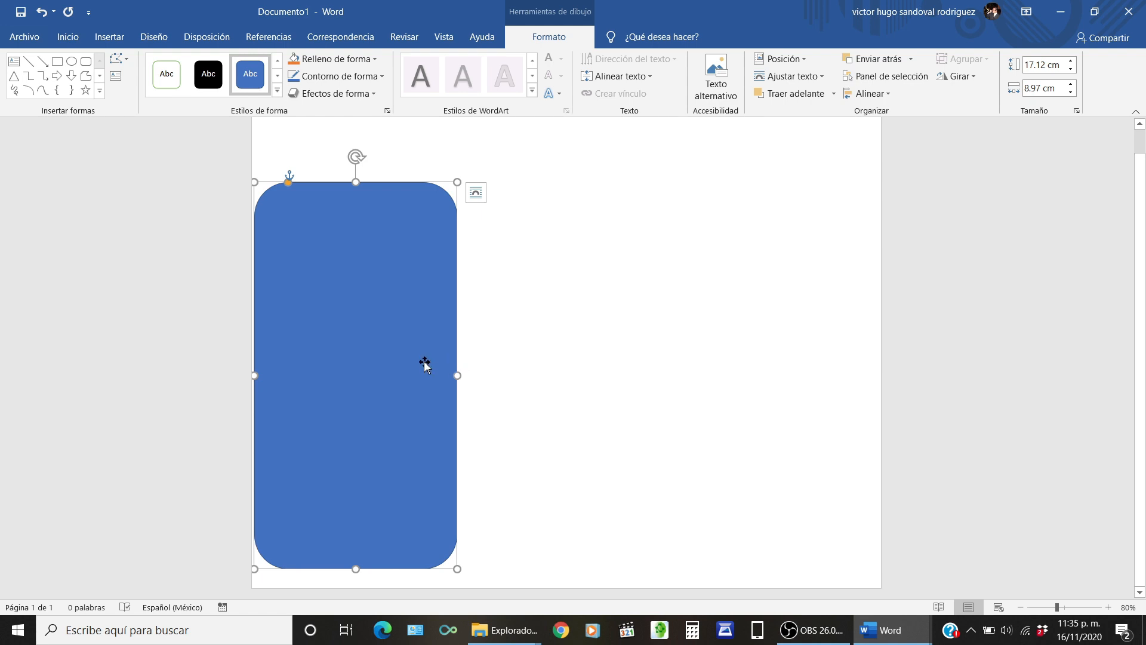
- Copy the rounded rectangle twice to form three columns across the page, and align all three with Alinear al medio
{"action": "left_click_drag", "start_coordinate": [388, 376], "coordinate": [786, 388]}
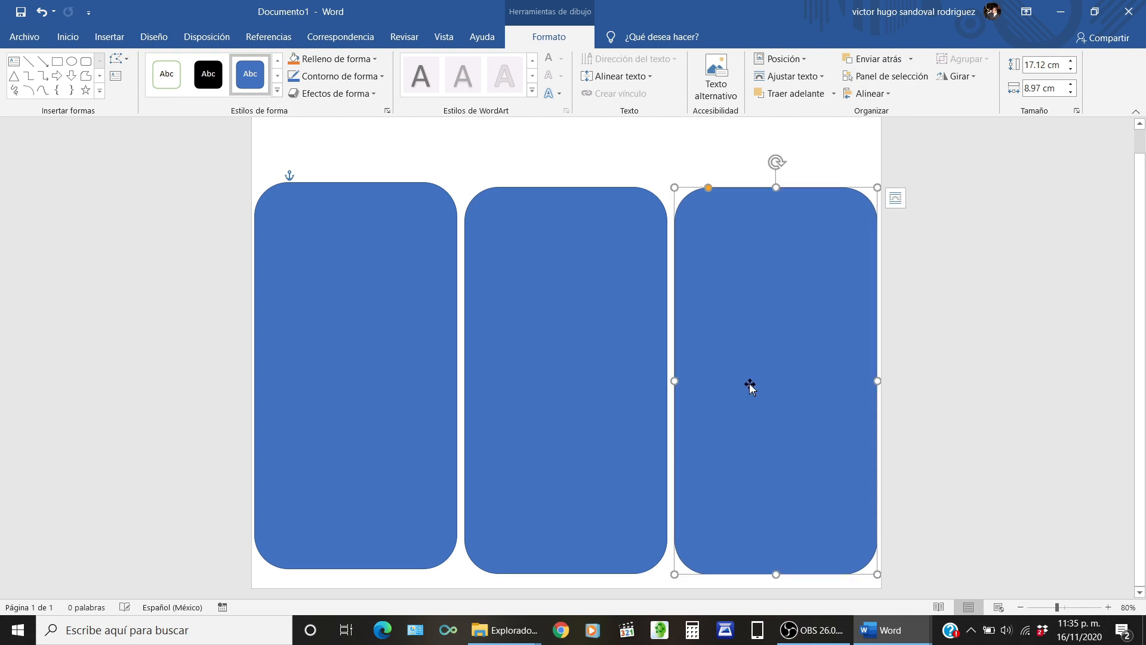
{"action": "left_click_drag", "start_coordinate": [416, 398], "coordinate": [393, 393]}
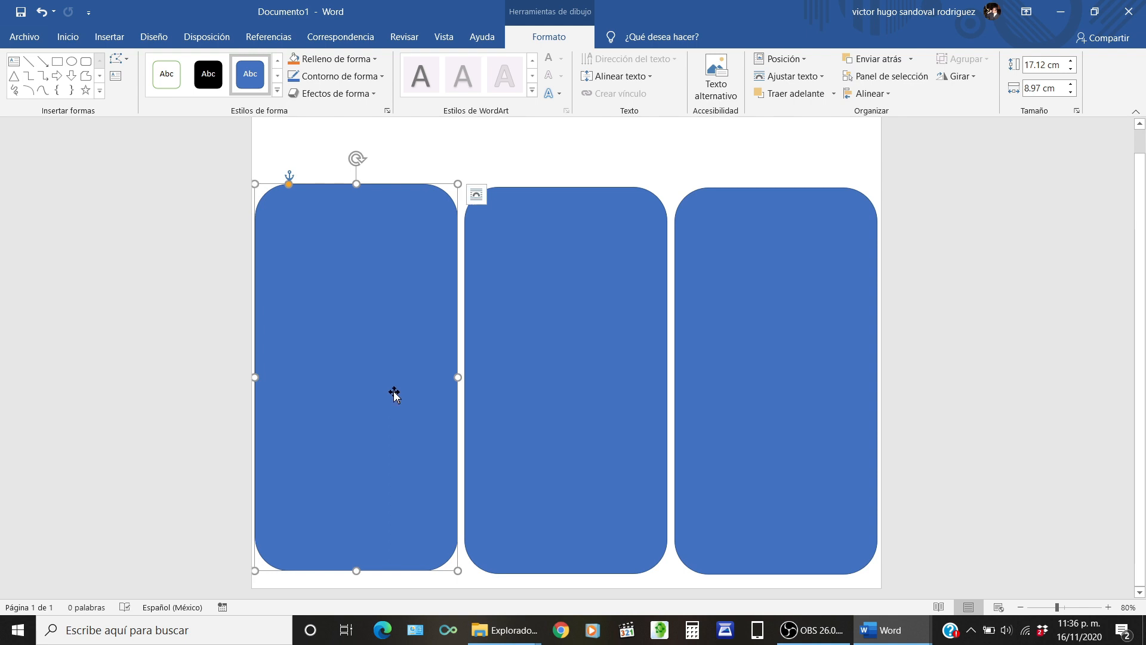
{"action": "left_click", "coordinate": [569, 419], "text": "shift"}
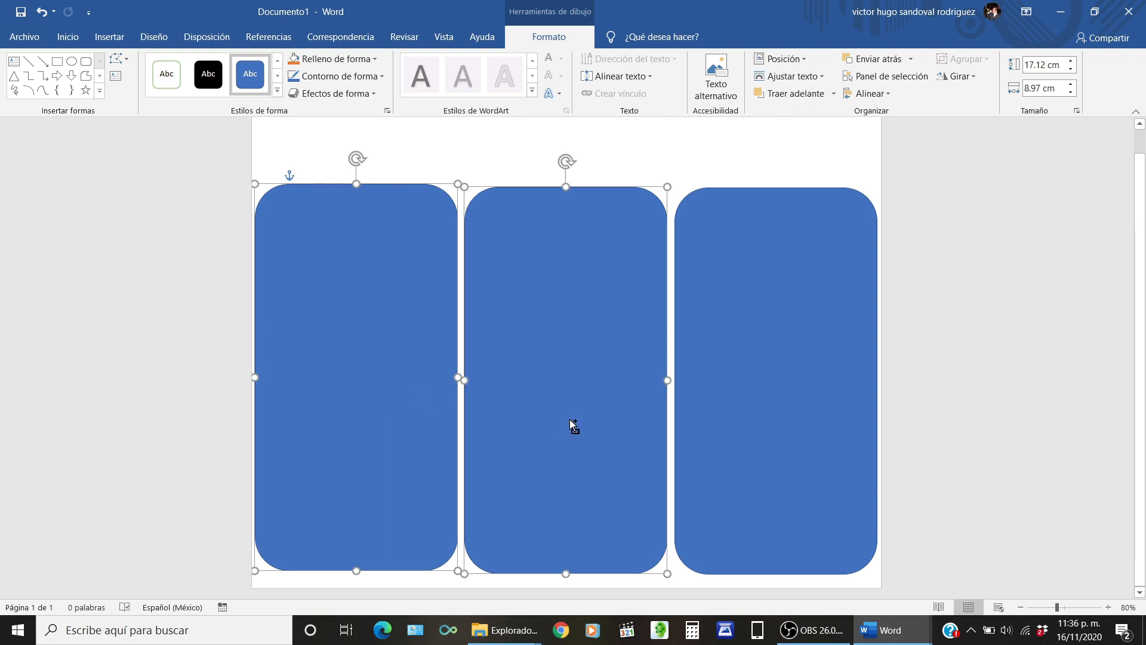
{"action": "left_click", "coordinate": [732, 398], "text": "shift"}
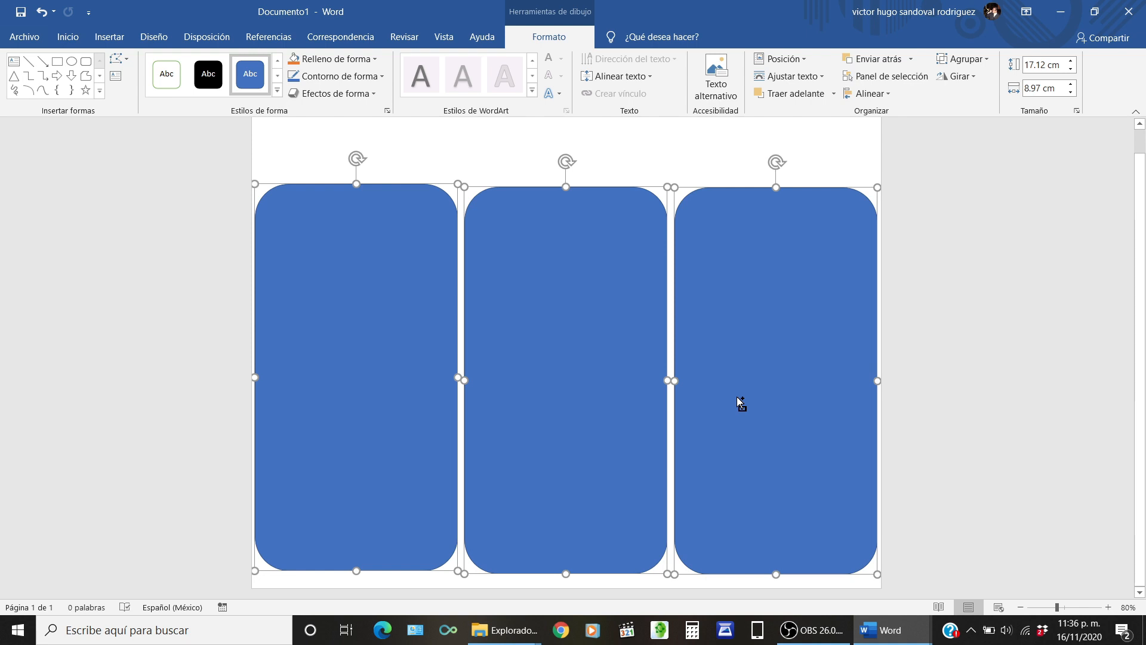
{"action": "left_click", "coordinate": [893, 98]}
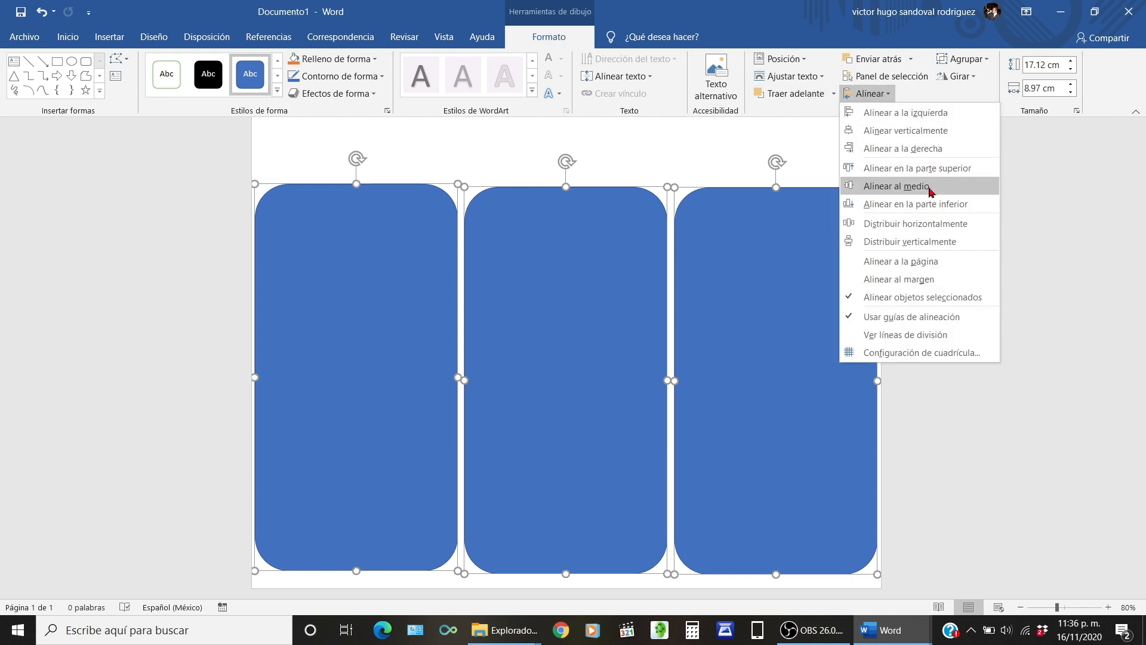
{"action": "left_click", "coordinate": [890, 187]}
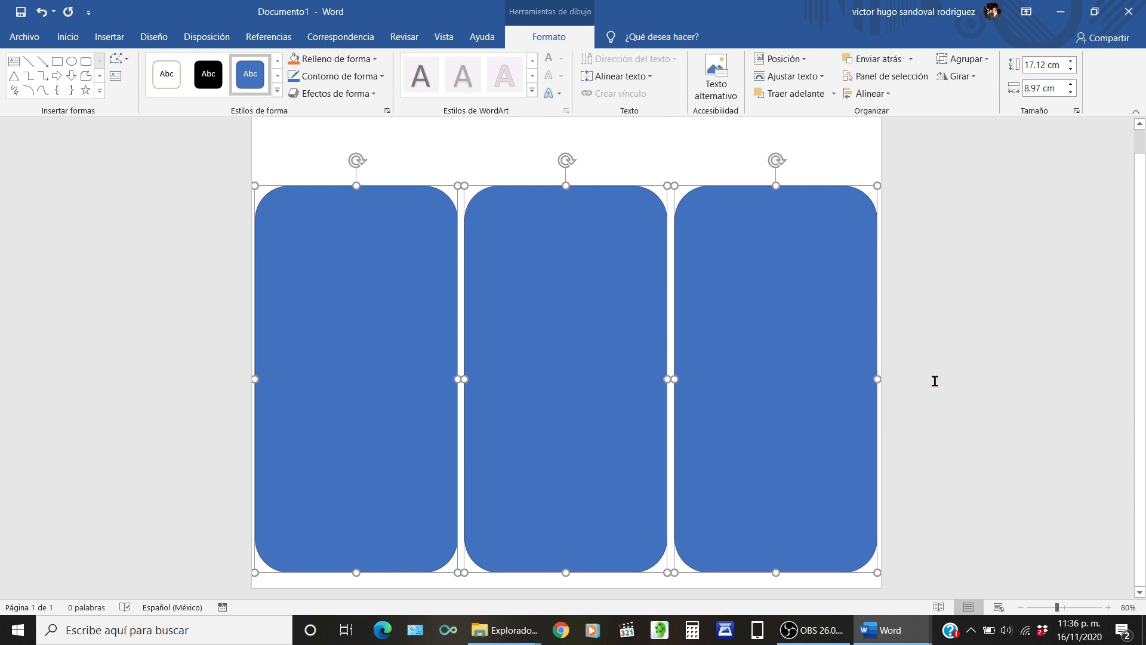
- Draw a wide rounded rectangle about 3.1 cm high and 27.3 cm wide above the three columns and make its corners rounder
{"action": "left_click_drag", "start_coordinate": [1139, 434], "coordinate": [1139, 419]}
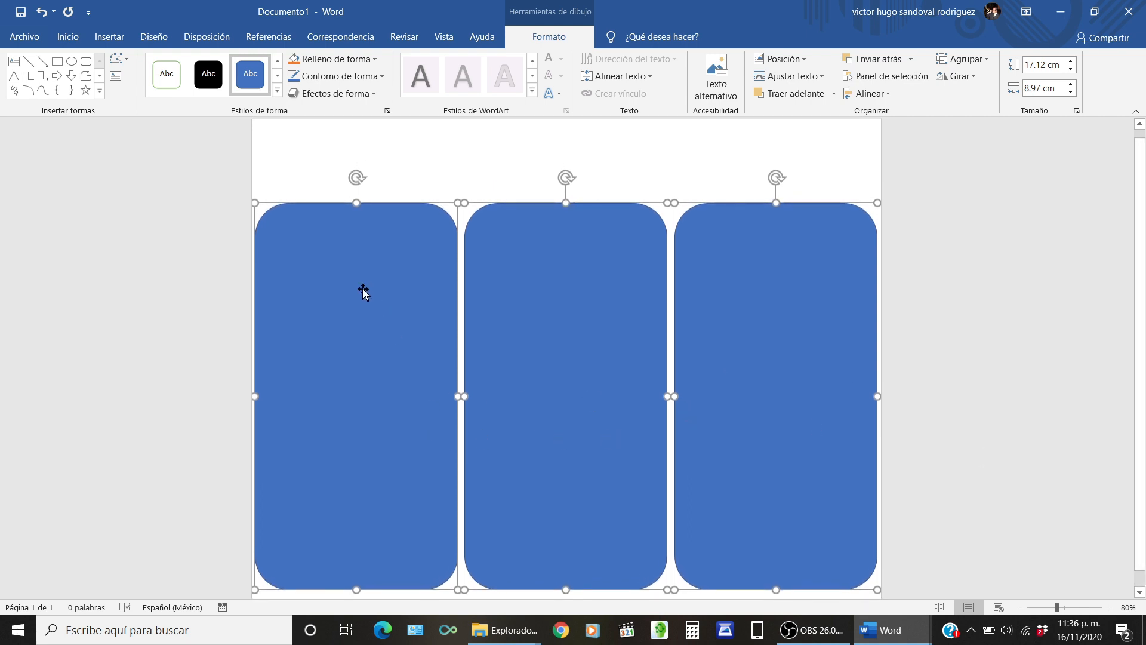
{"action": "left_click", "coordinate": [301, 152]}
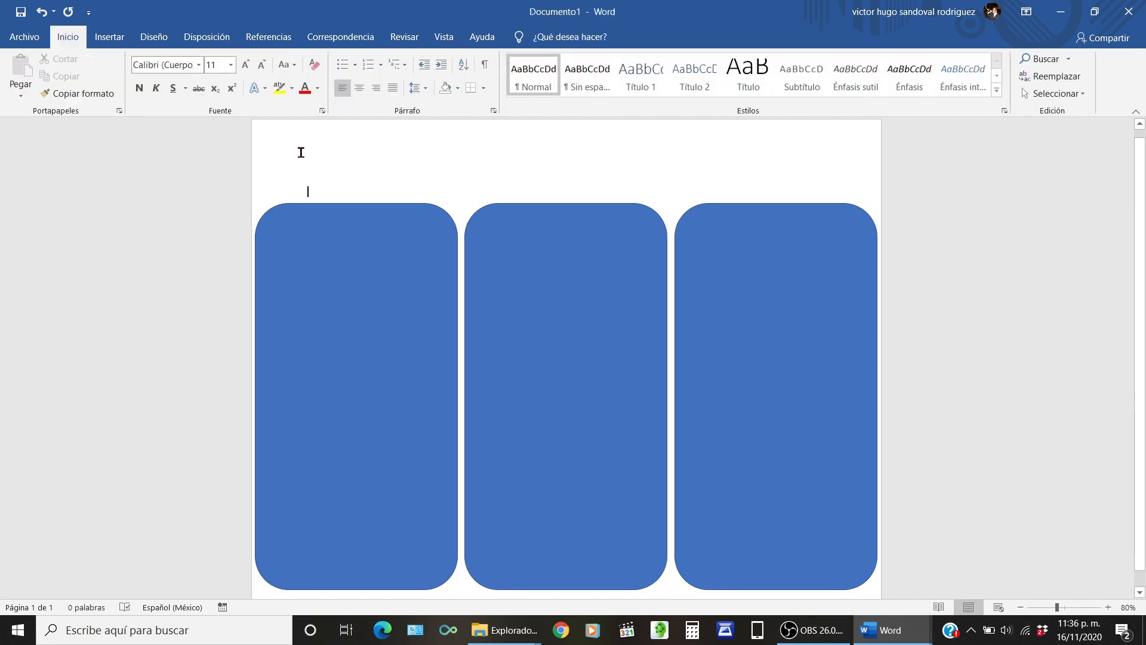
{"action": "left_click", "coordinate": [101, 37]}
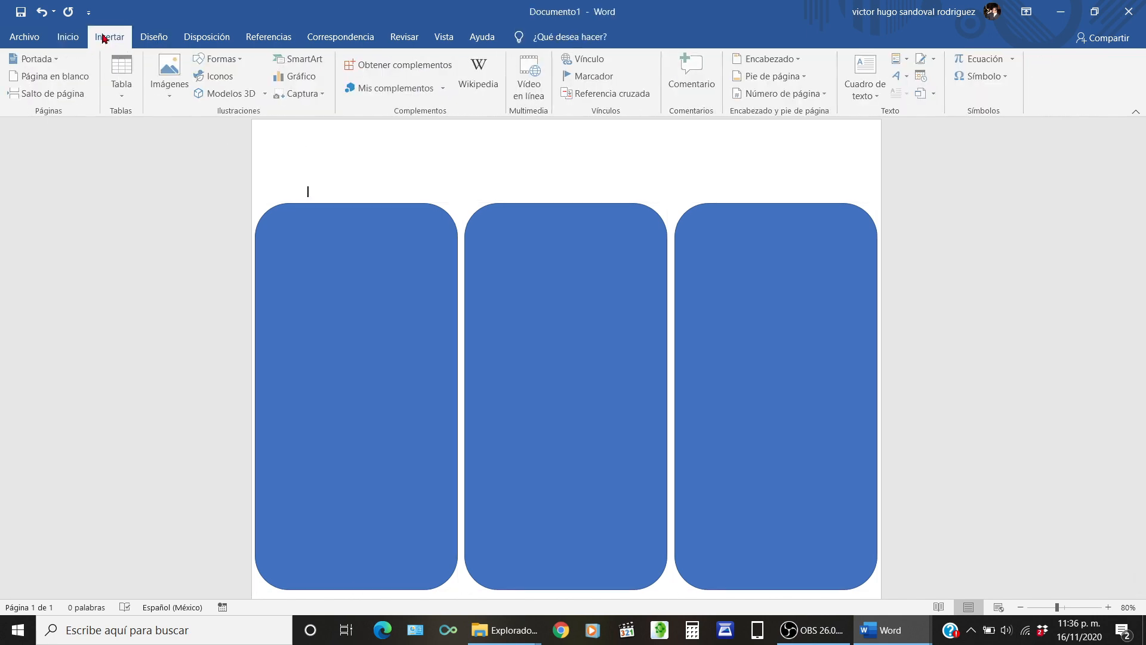
{"action": "left_click", "coordinate": [221, 59]}
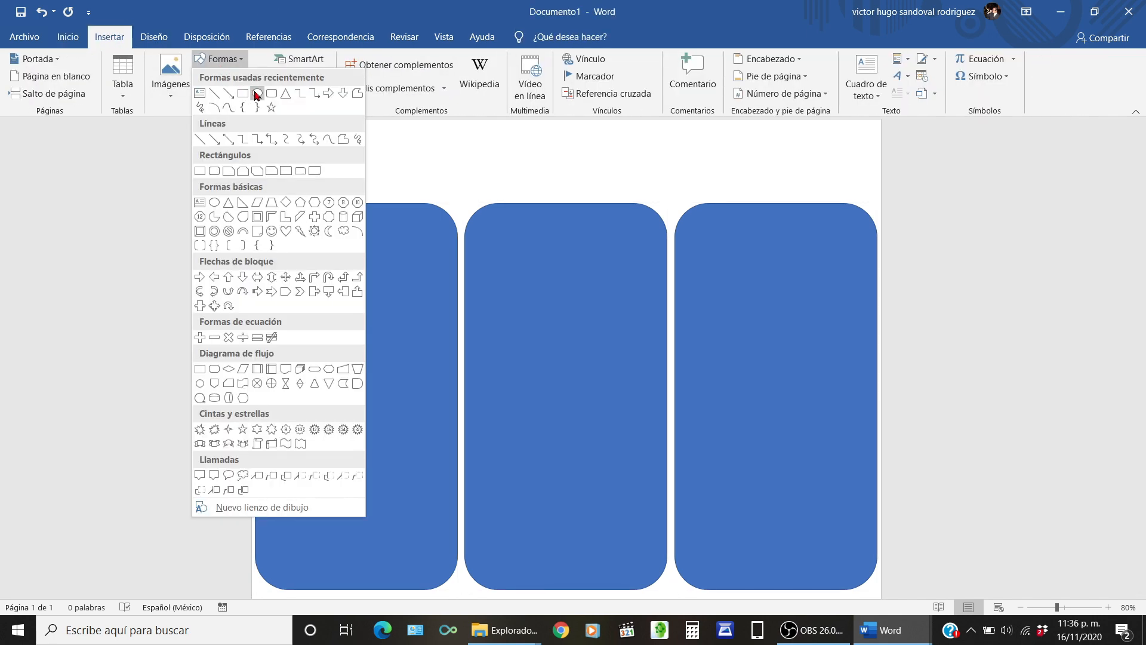
{"action": "left_click", "coordinate": [272, 97]}
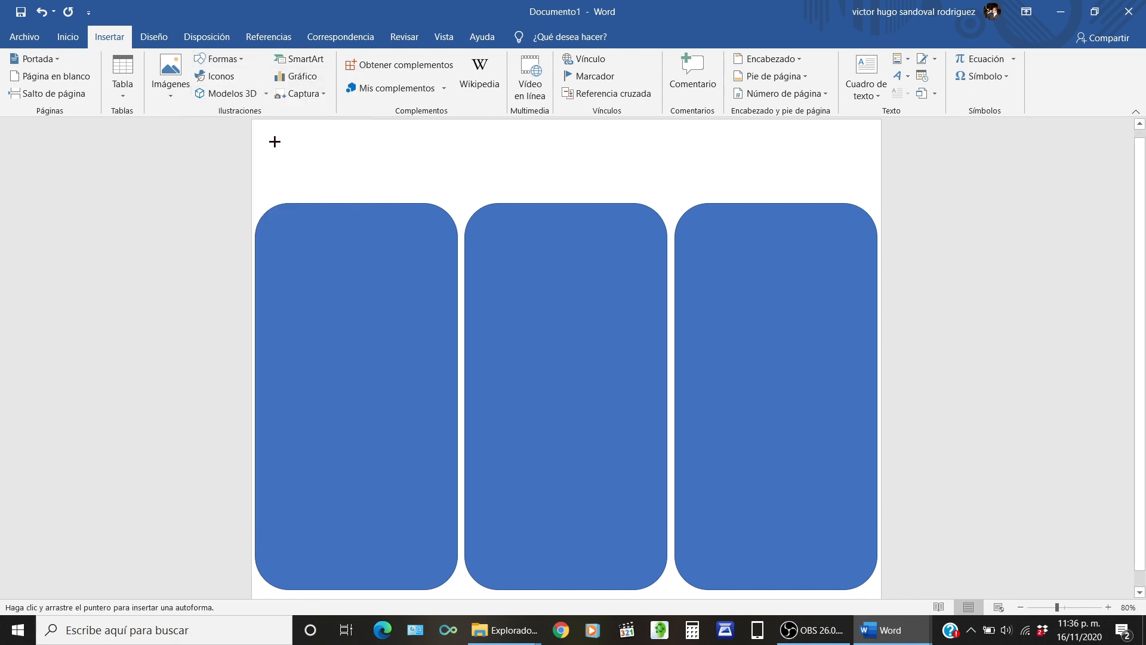
{"action": "left_click_drag", "start_coordinate": [260, 129], "coordinate": [875, 198]}
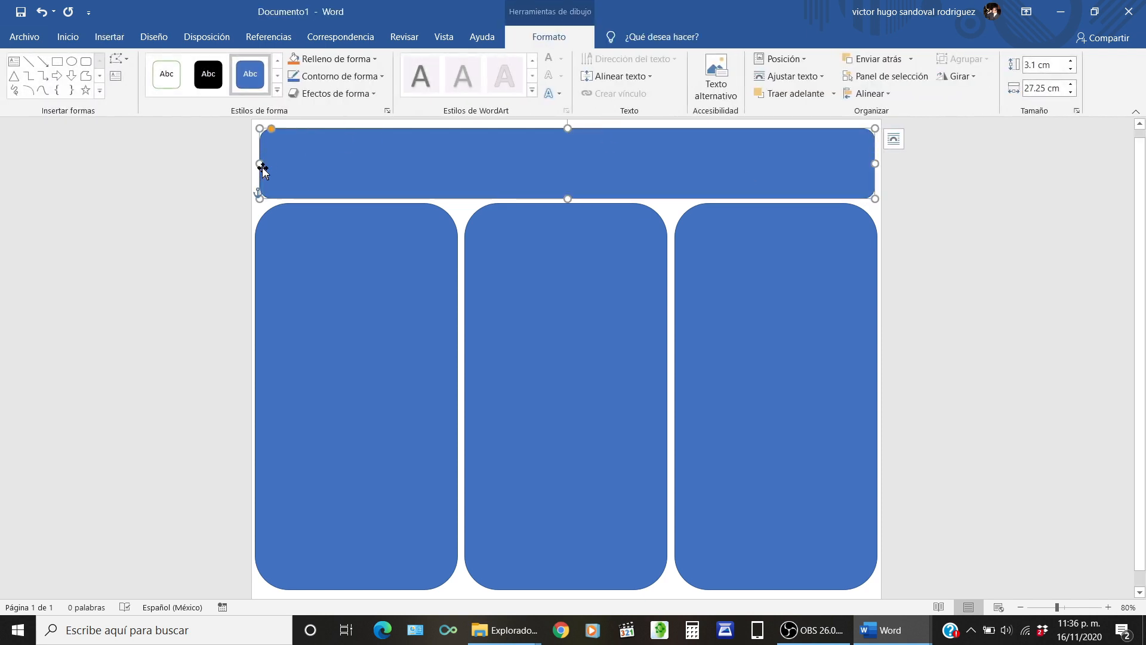
{"action": "left_click_drag", "start_coordinate": [262, 163], "coordinate": [283, 136]}
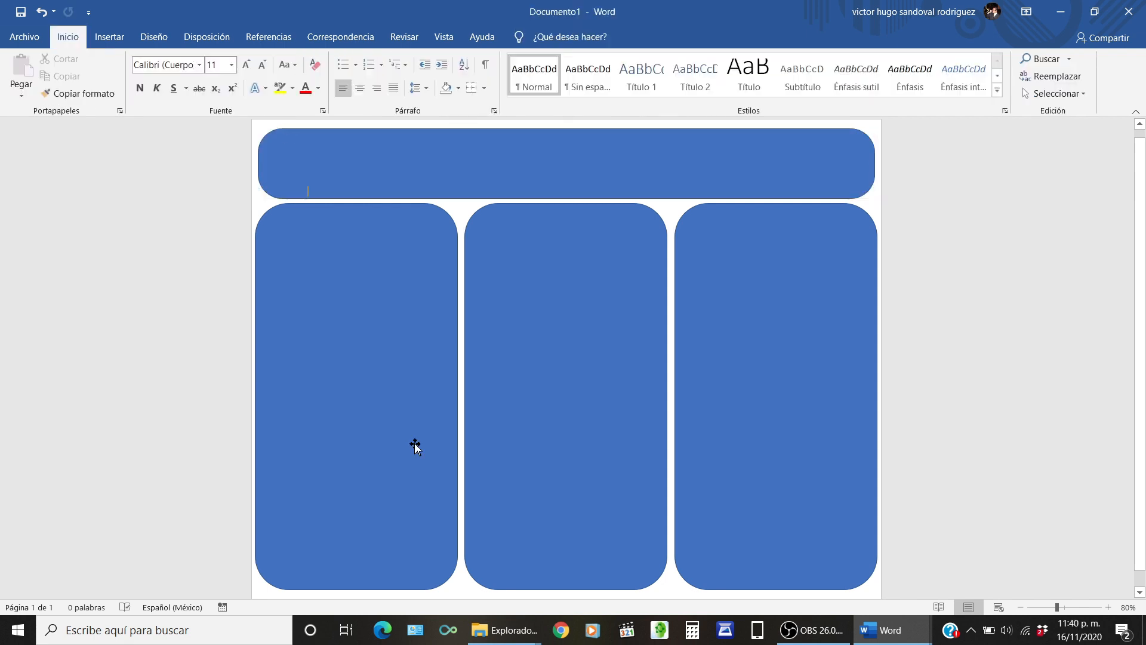
- Group the wide header rectangle and the three column rectangles into one object
{"action": "left_click", "coordinate": [375, 180]}
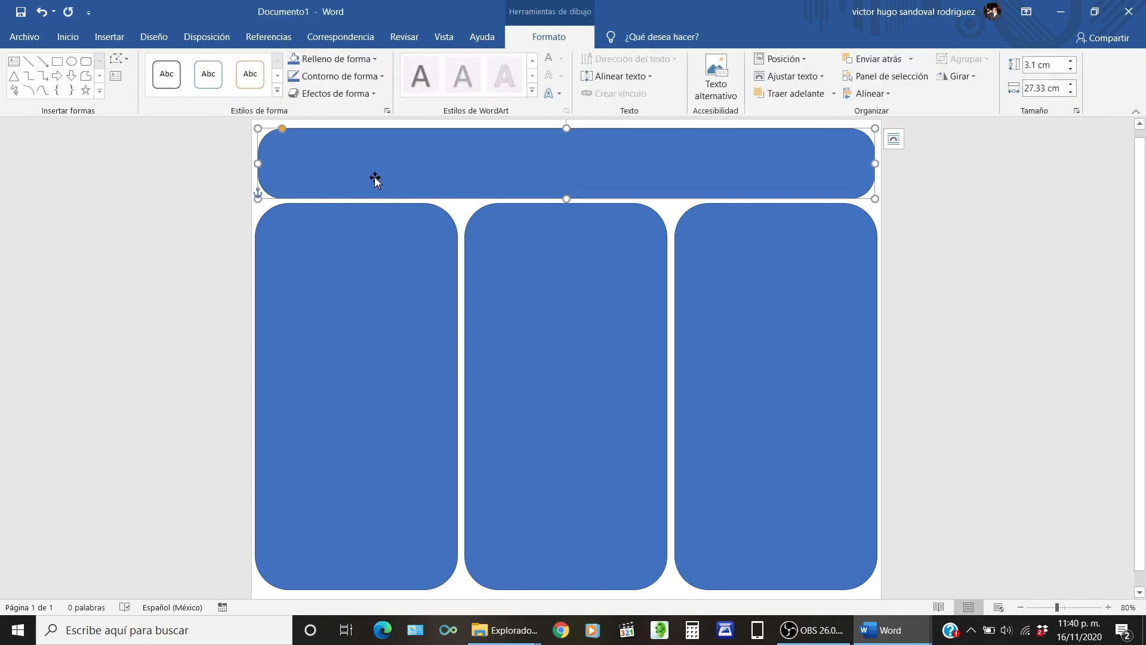
{"action": "left_click", "coordinate": [371, 360], "text": "shift"}
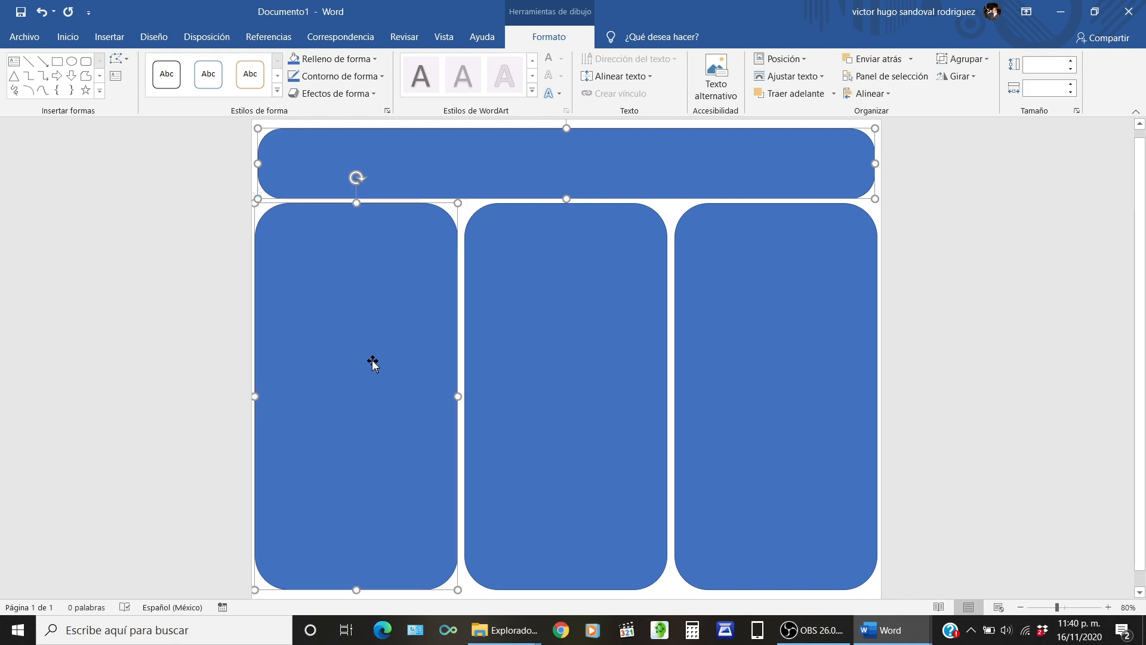
{"action": "left_click", "coordinate": [529, 370], "text": "shift"}
{"action": "left_click", "coordinate": [737, 357], "text": "shift"}
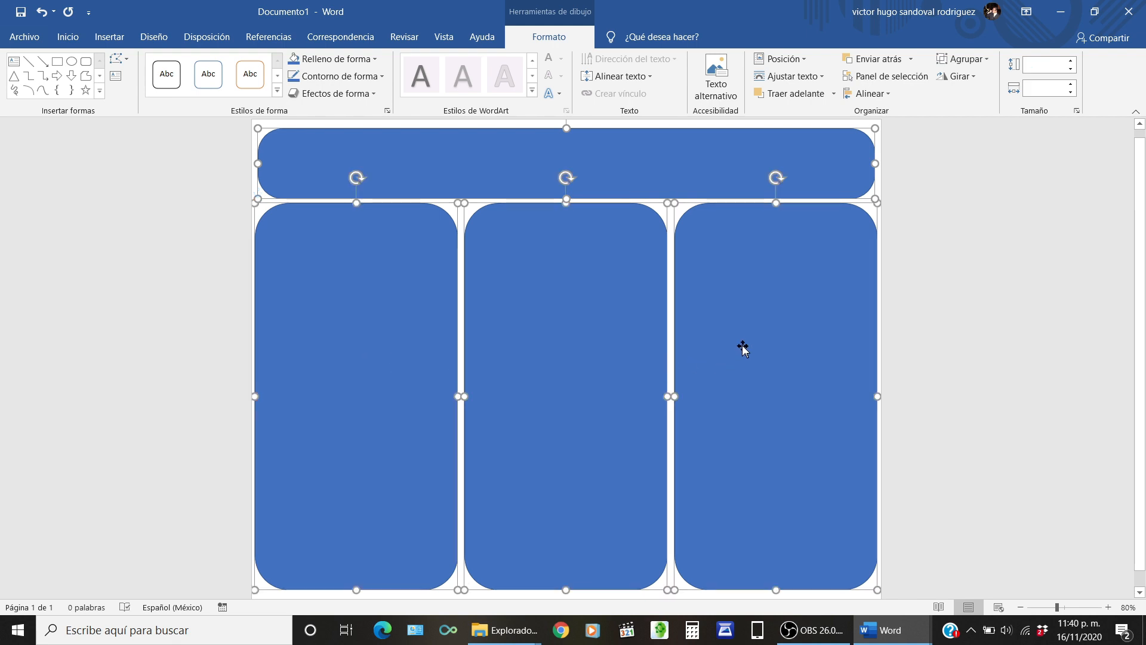
{"action": "right_click", "coordinate": [743, 349]}
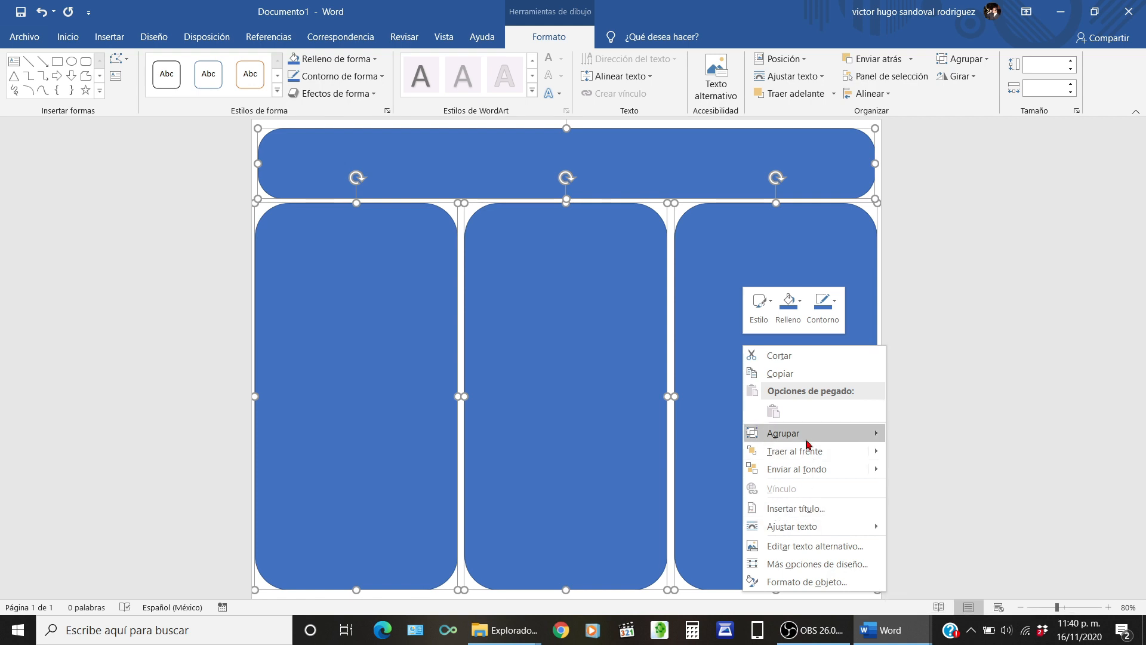
{"action": "mouse_move", "coordinate": [807, 439]}
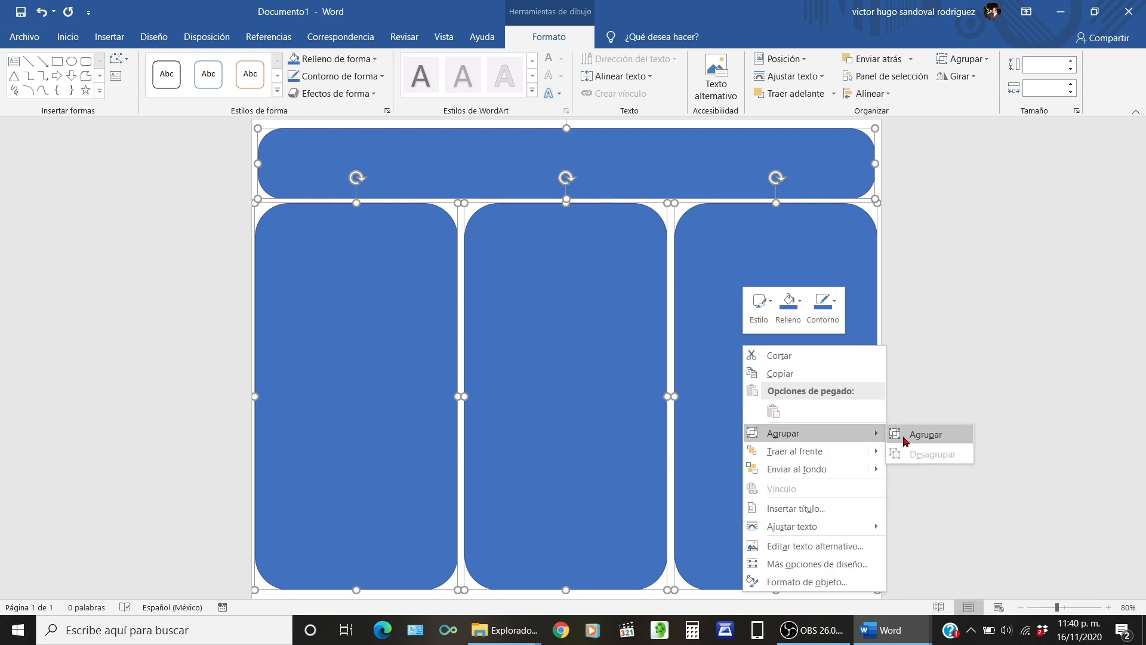
{"action": "left_click", "coordinate": [905, 441]}
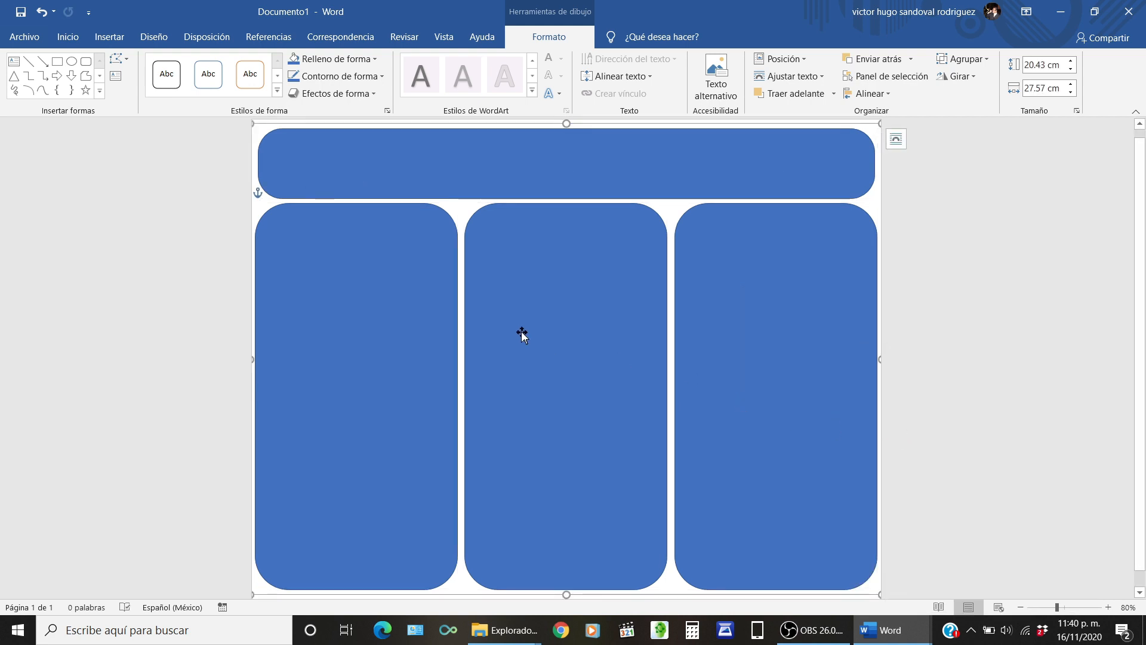
- Fill the grouped shapes with the pastel wooden planks picture, using Relleno con imagen o textura
{"action": "right_click", "coordinate": [421, 172]}
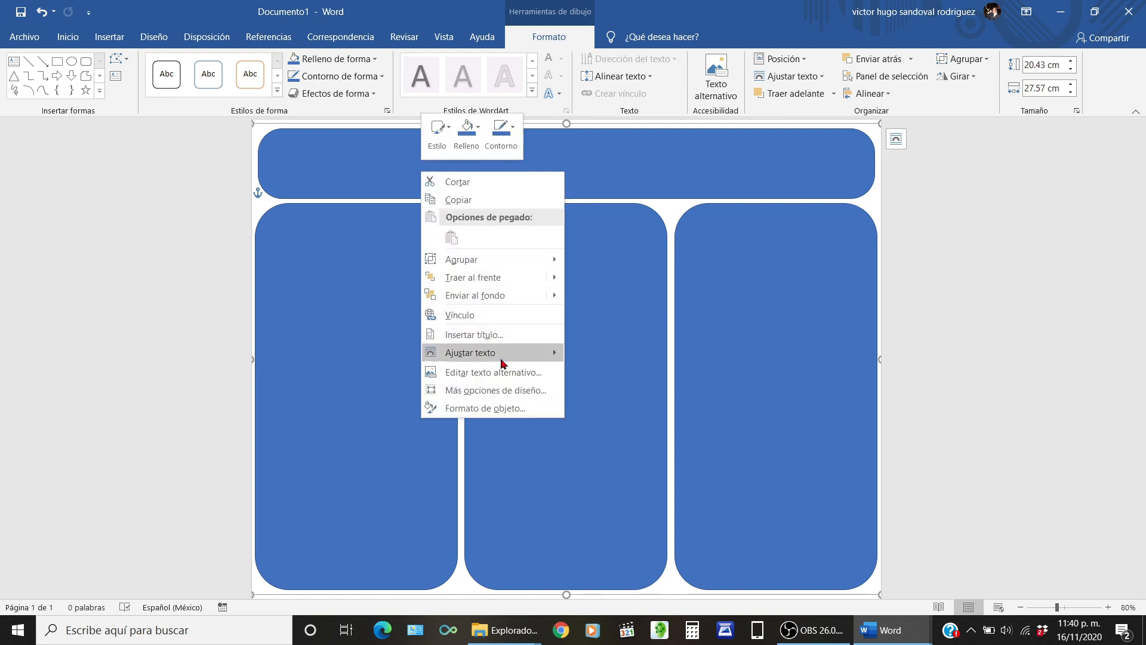
{"action": "left_click", "coordinate": [487, 408]}
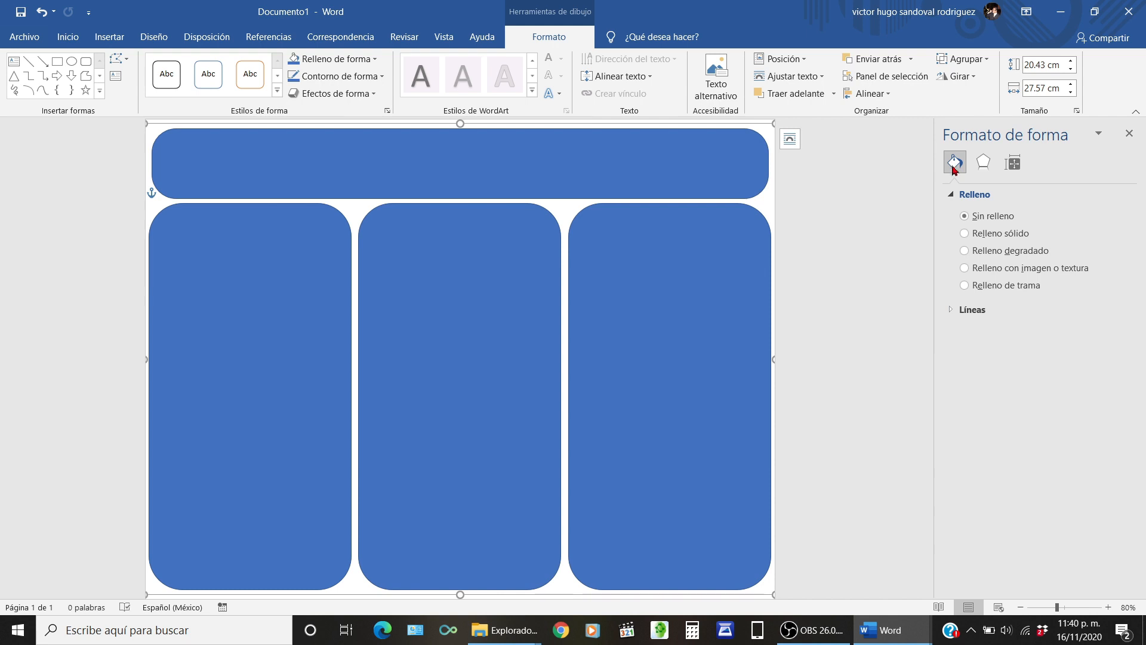
{"action": "left_click", "coordinate": [965, 268]}
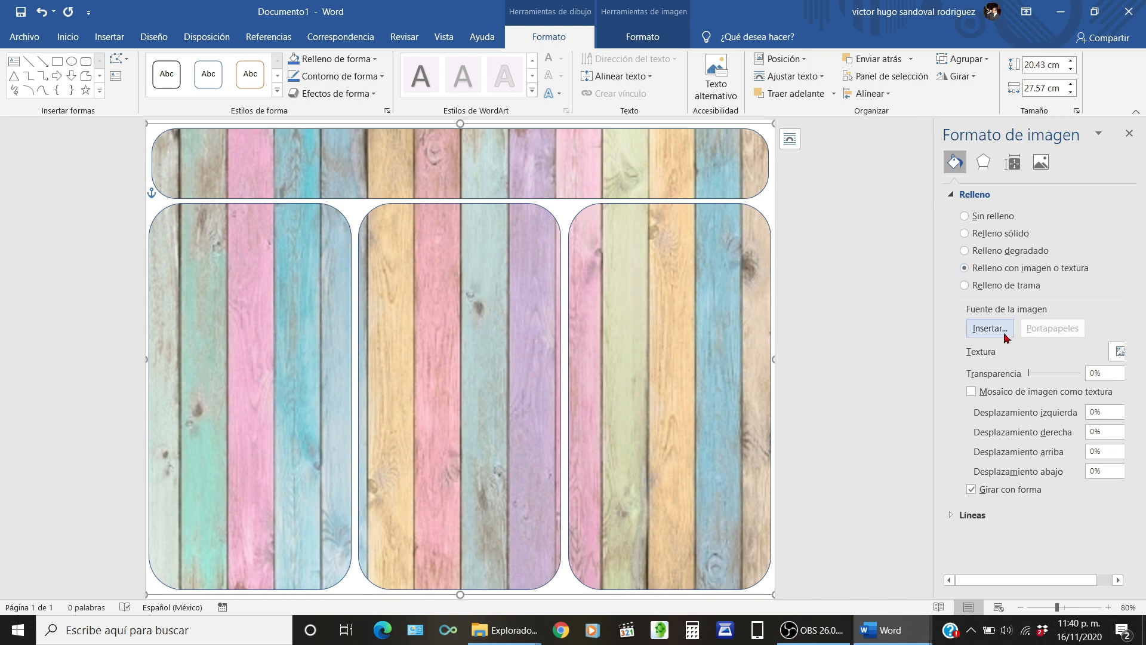
- Look over the background pictures in the IMAGENES folder in File Explorer, and return to the Word document
{"action": "mouse_move", "coordinate": [489, 629]}
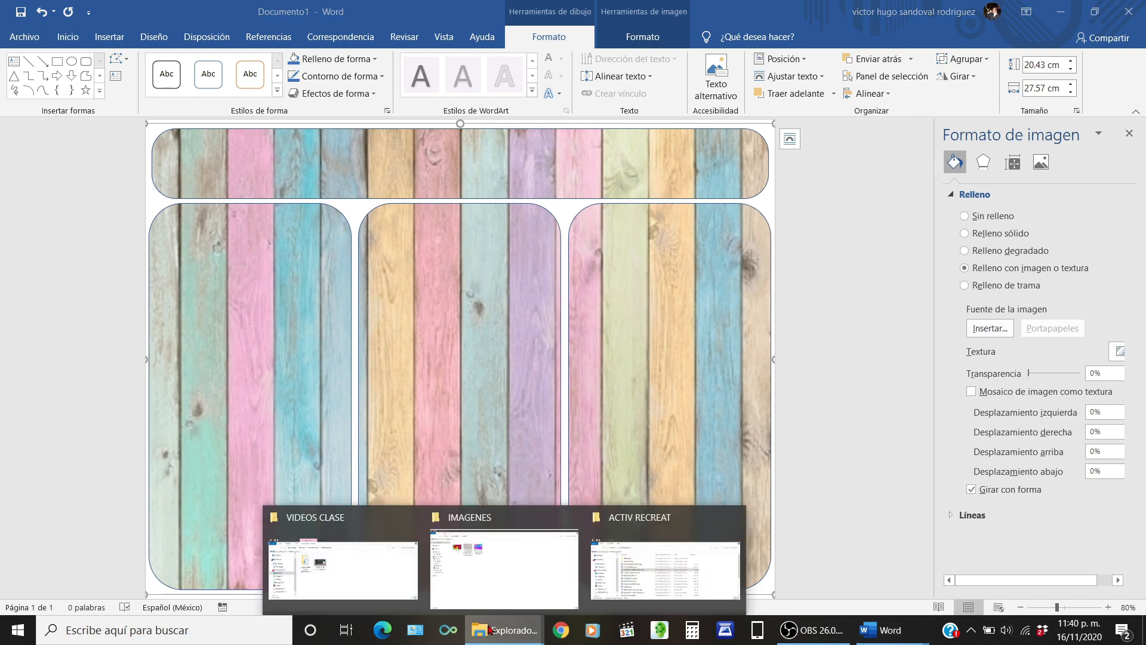
{"action": "left_click", "coordinate": [487, 597]}
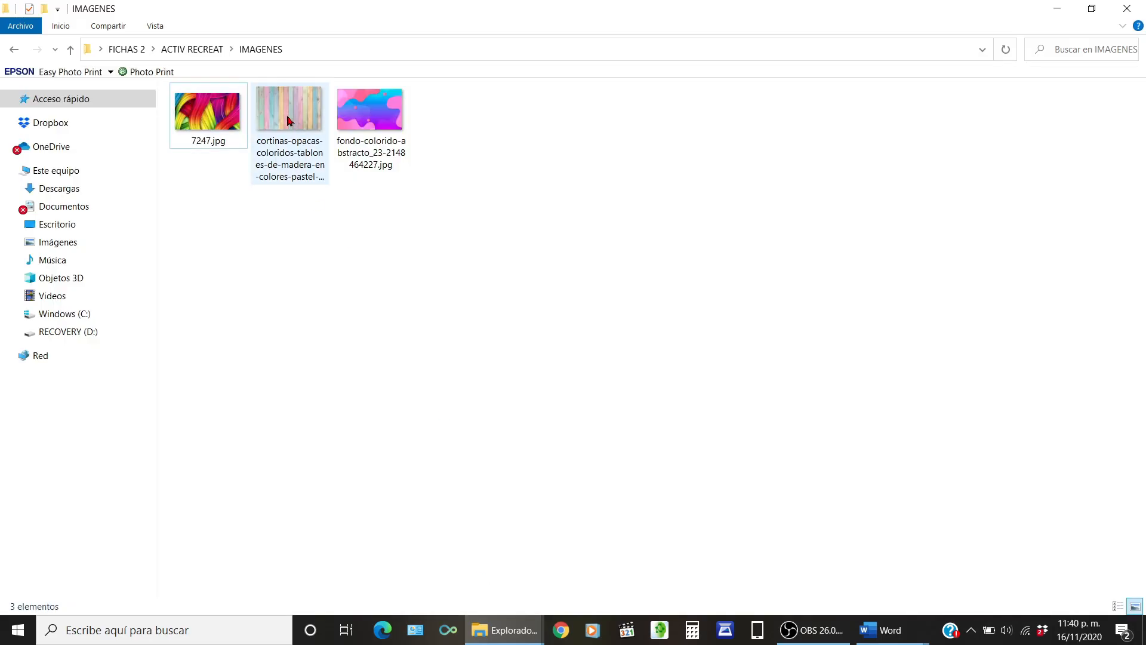
{"action": "key", "text": "alt+Tab"}
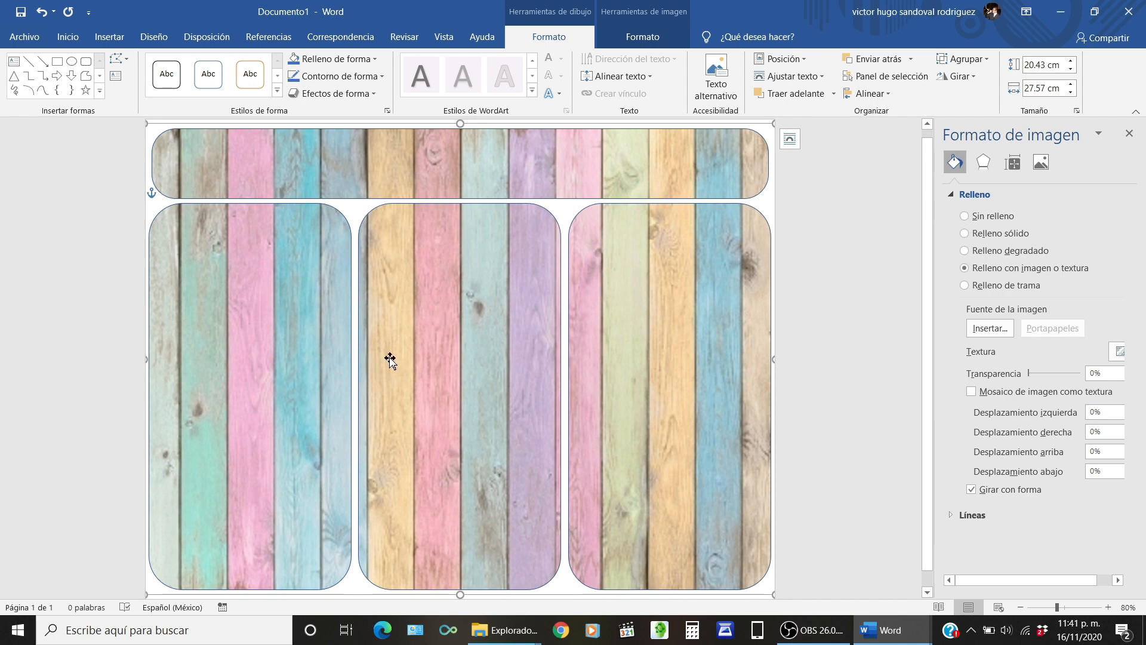
- Draw a text box about 2.4 cm high and 25.3 cm wide over the header shape, and enter CUADRO COMPARATIVO
{"action": "left_click", "coordinate": [303, 166]}
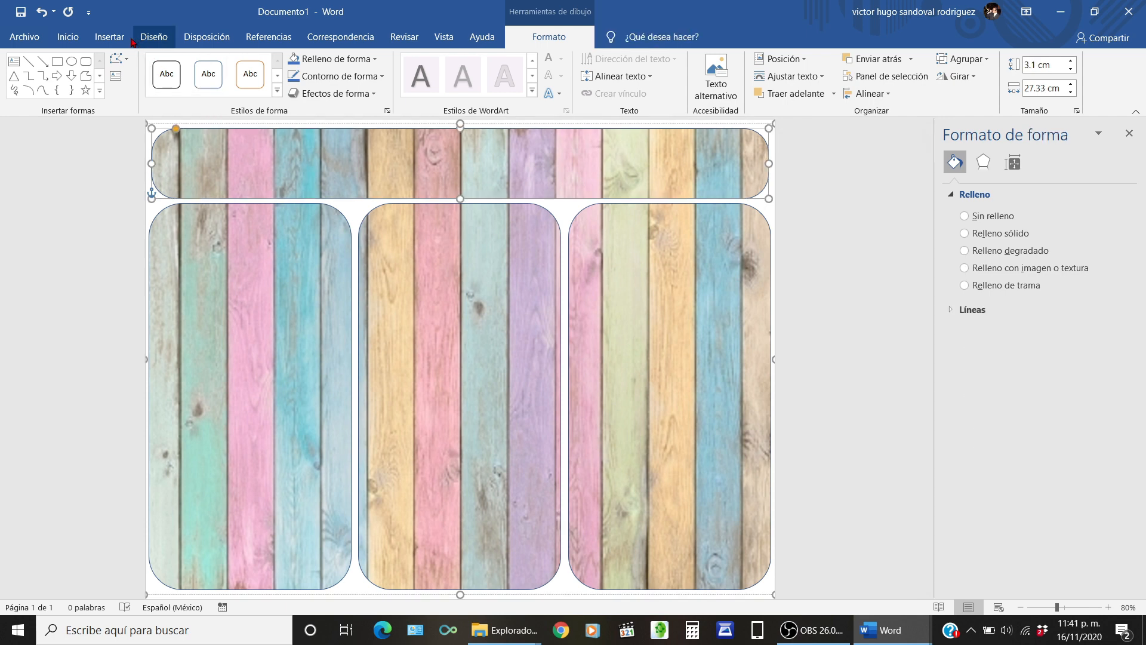
{"action": "left_click", "coordinate": [70, 38]}
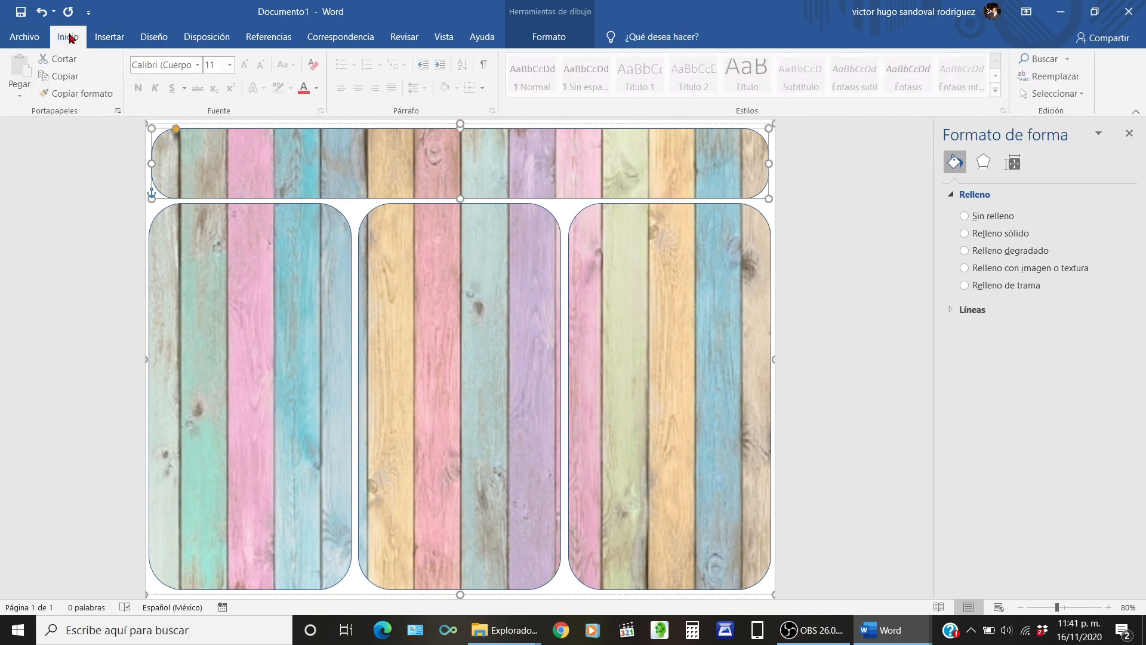
{"action": "left_click", "coordinate": [103, 40]}
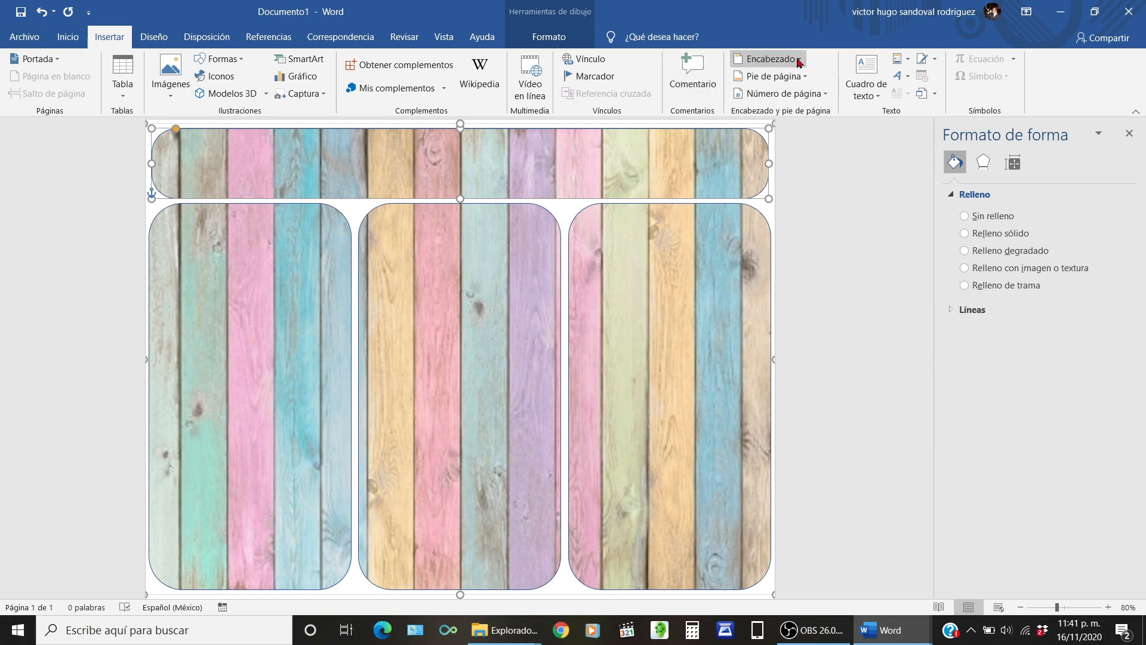
{"action": "left_click", "coordinate": [867, 91]}
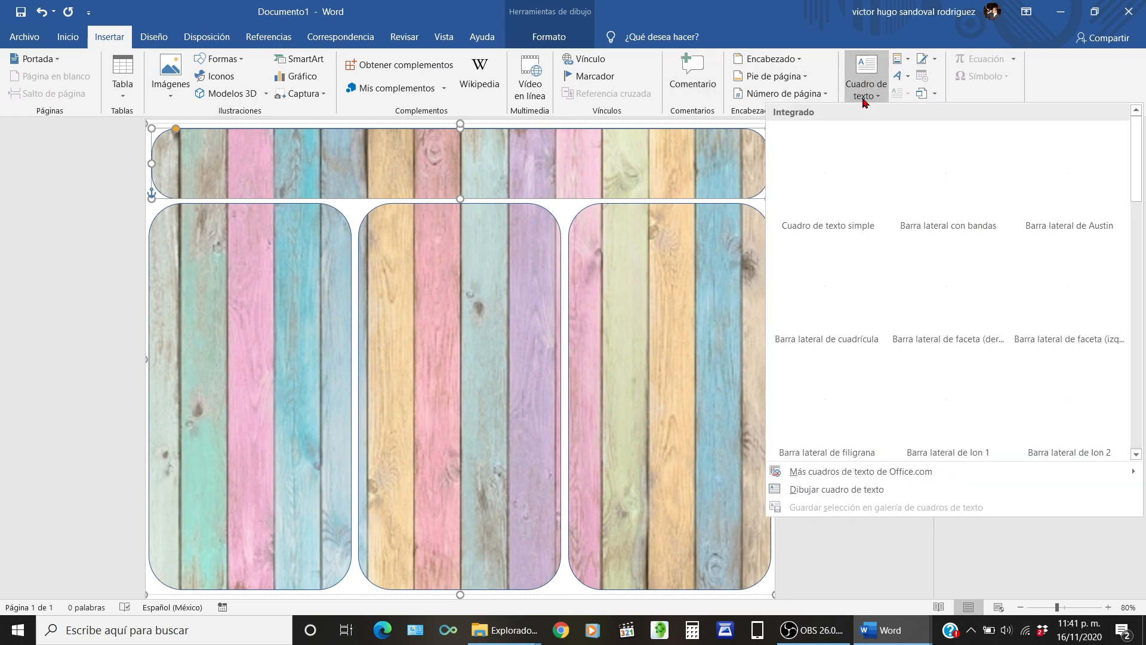
{"action": "left_click", "coordinate": [837, 491]}
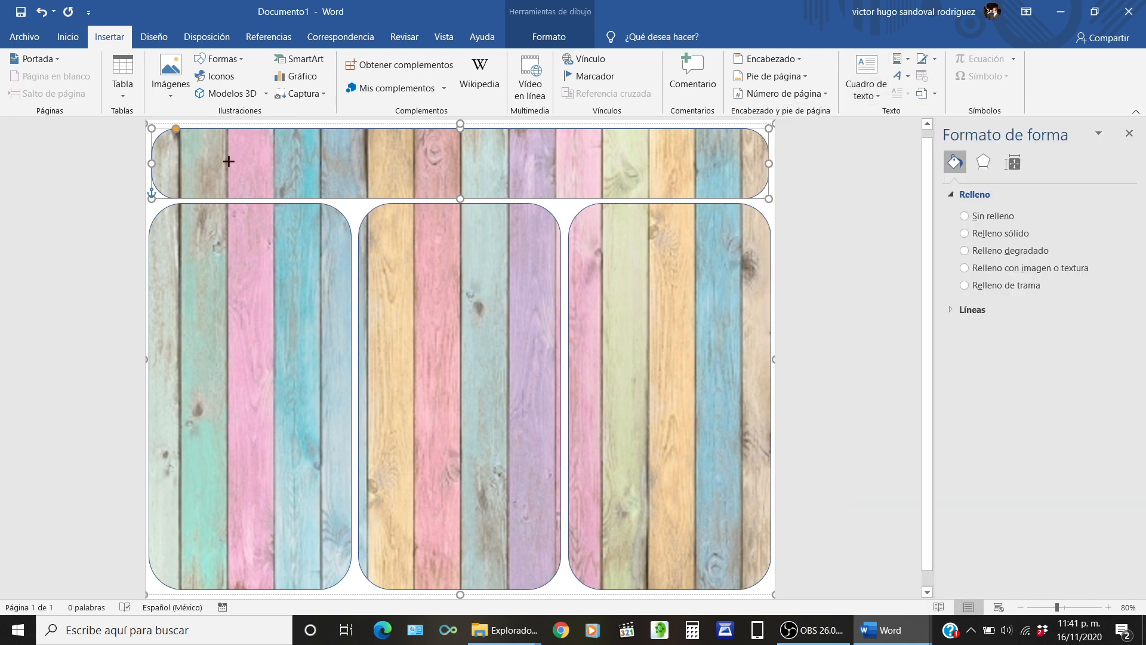
{"action": "left_click_drag", "start_coordinate": [177, 134], "coordinate": [748, 188]}
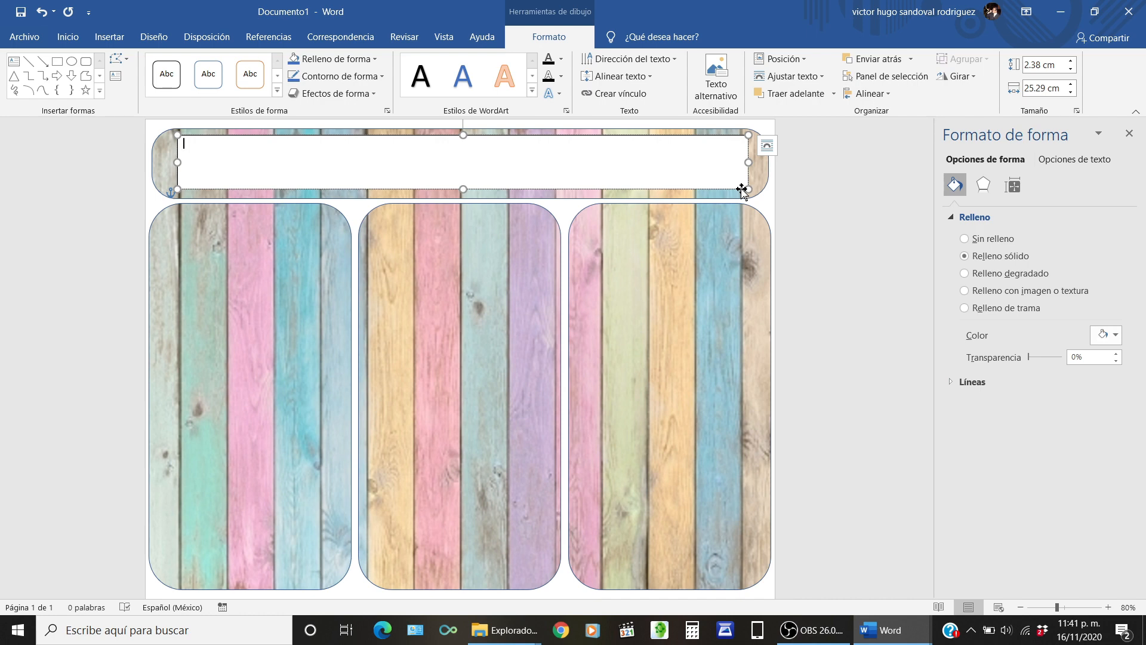
{"action": "type", "text": "cuADRO C"}
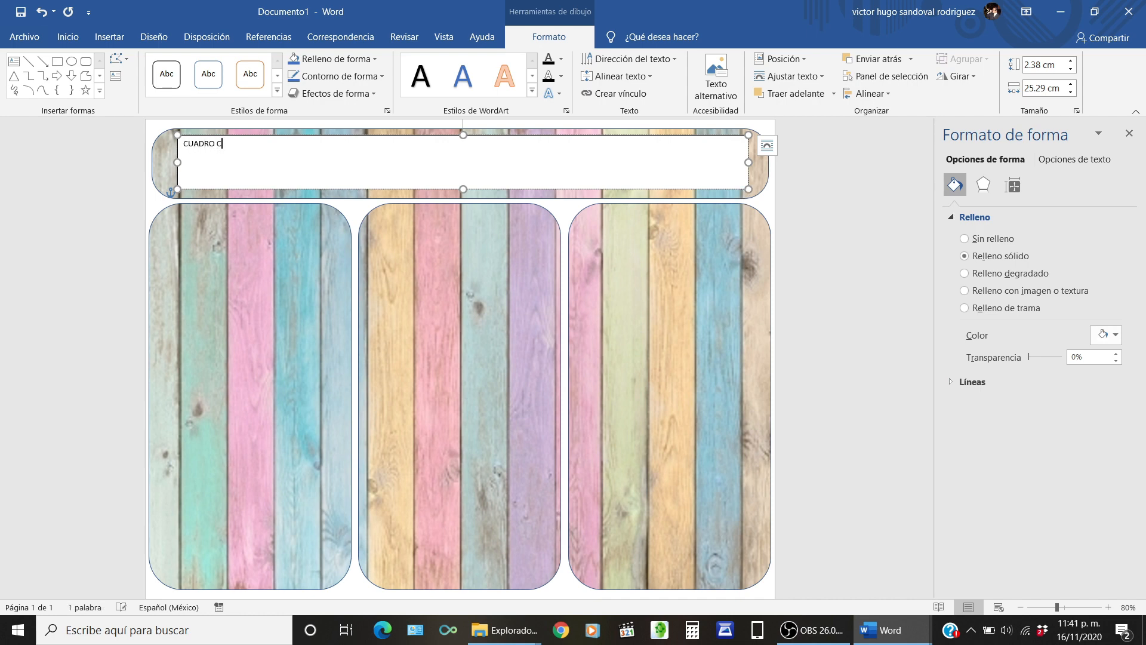
{"action": "type", "text": "OMPARATIVO"}
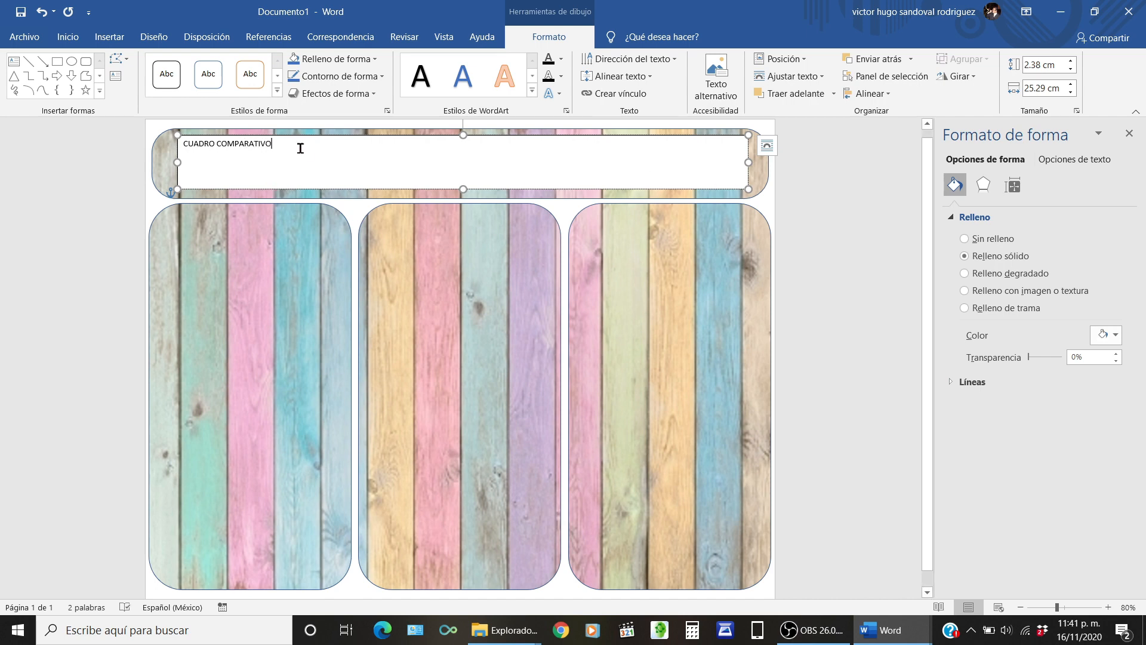
- Enlarge the header title CUADRO COMPARATIVO to font size 48
{"action": "triple_click", "coordinate": [199, 145]}
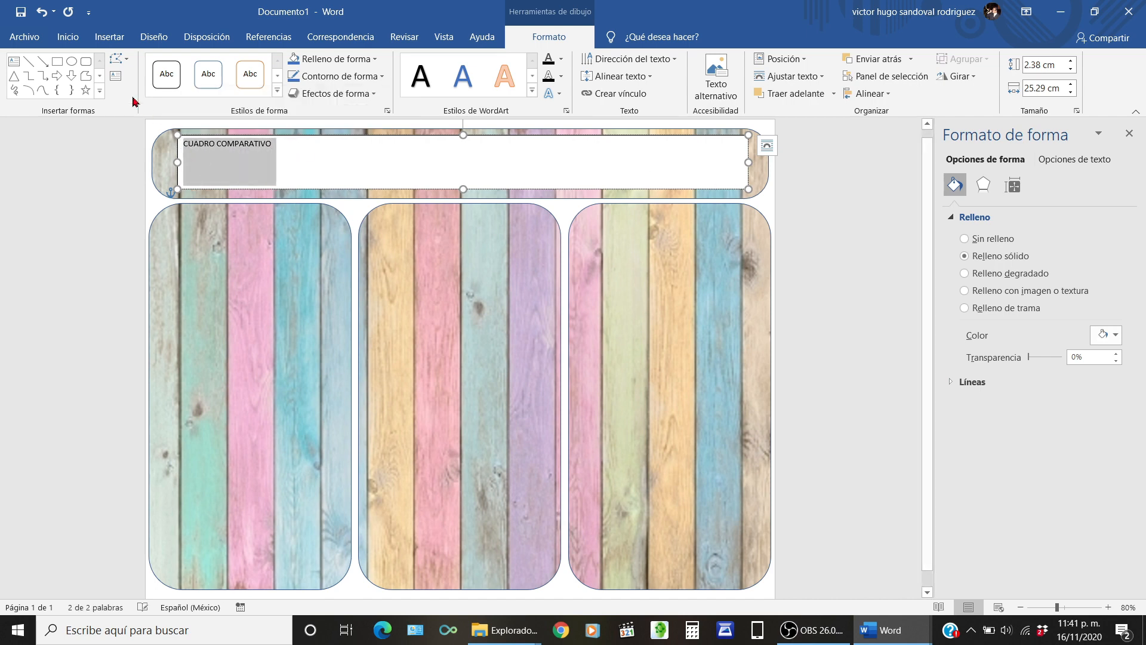
{"action": "left_click", "coordinate": [68, 37]}
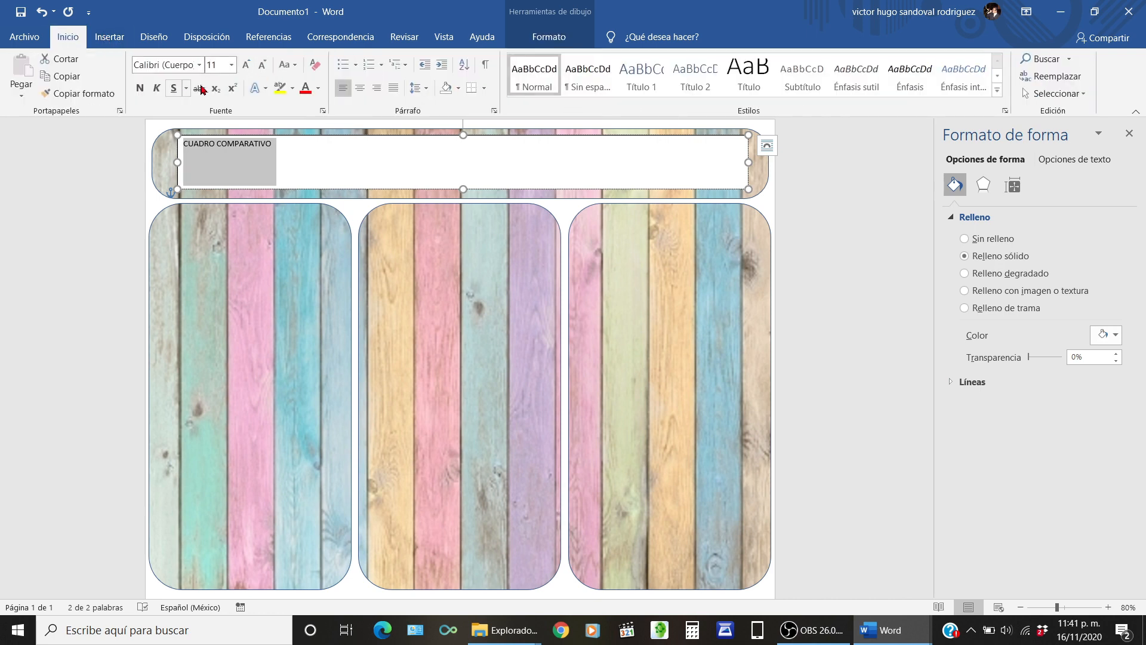
{"action": "left_click", "coordinate": [245, 64]}
{"action": "left_click", "coordinate": [245, 64]}
{"action": "left_click", "coordinate": [245, 65]}
{"action": "left_click", "coordinate": [244, 64]}
{"action": "left_click", "coordinate": [244, 65]}
{"action": "left_click", "coordinate": [244, 65]}
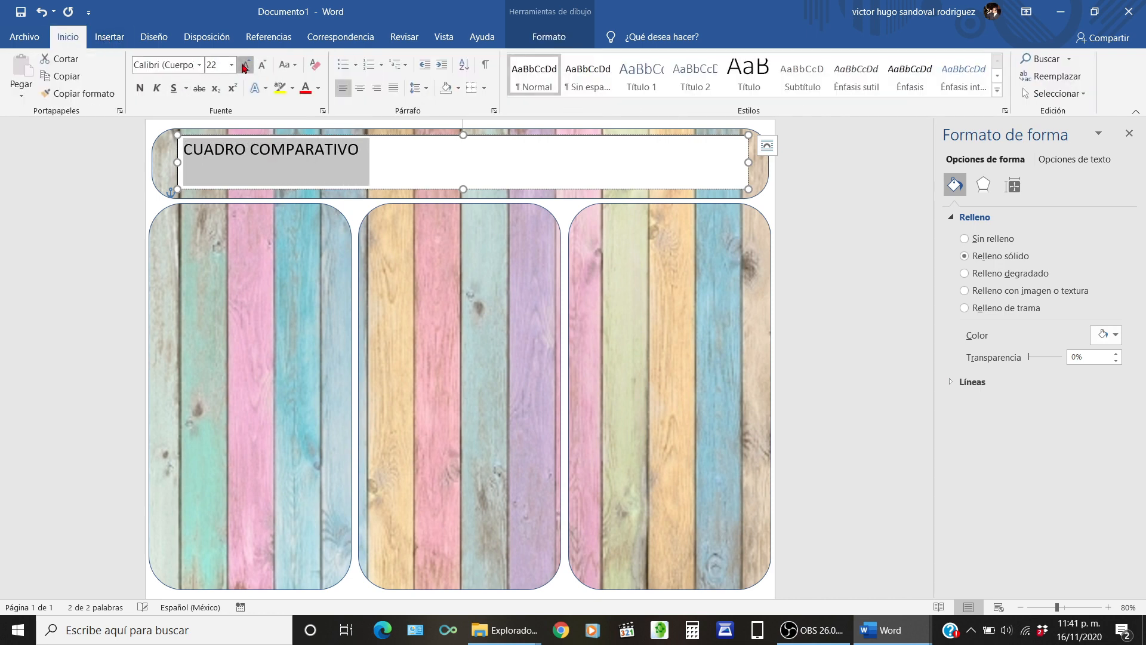
{"action": "left_click", "coordinate": [245, 65]}
{"action": "left_click", "coordinate": [244, 65]}
{"action": "left_click", "coordinate": [245, 65]}
{"action": "left_click", "coordinate": [244, 65]}
{"action": "left_click", "coordinate": [244, 64]}
{"action": "left_click", "coordinate": [244, 65]}
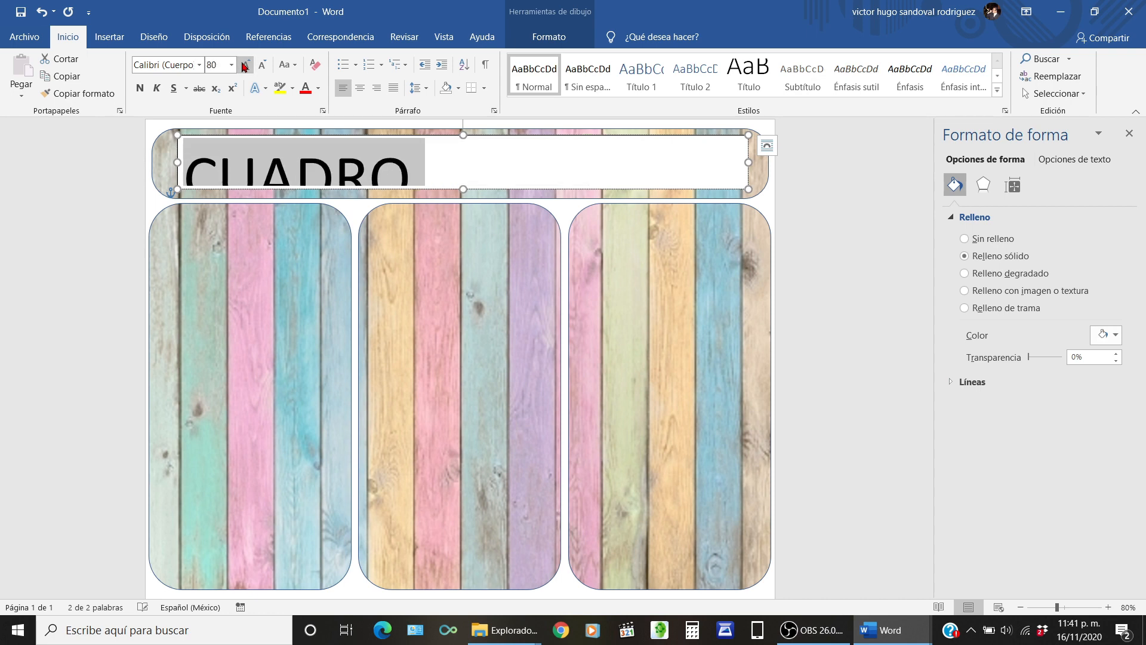
{"action": "left_click", "coordinate": [260, 64]}
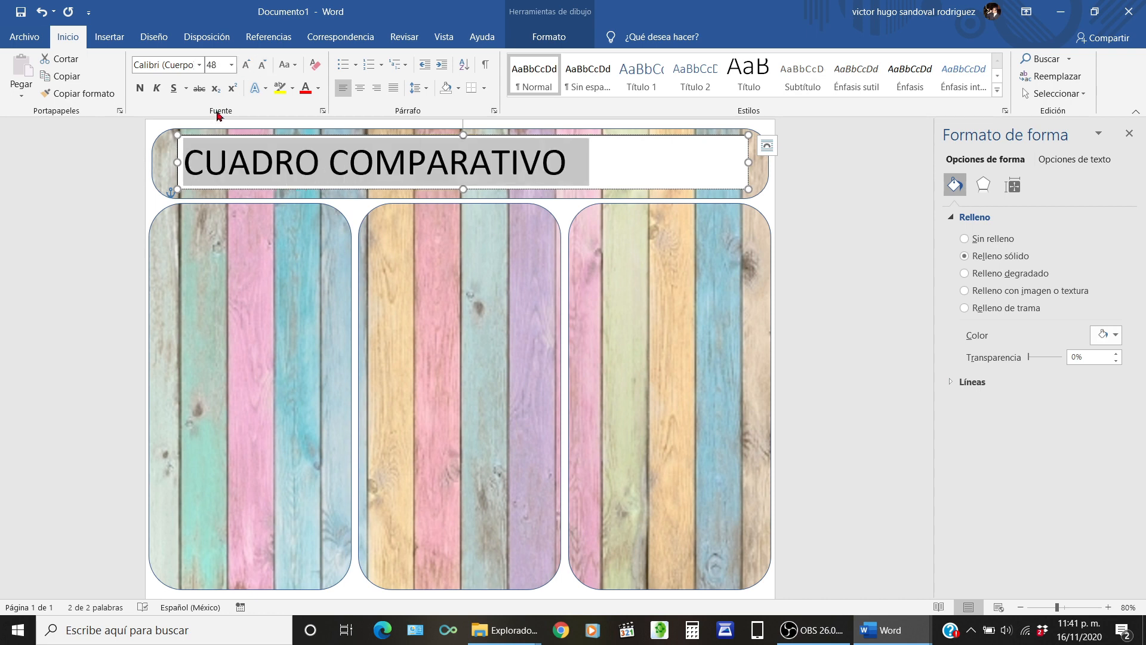
- Set the title in the calamityJoe font, centre it, and widen its text box to about 25.7 cm
{"action": "left_click", "coordinate": [200, 65]}
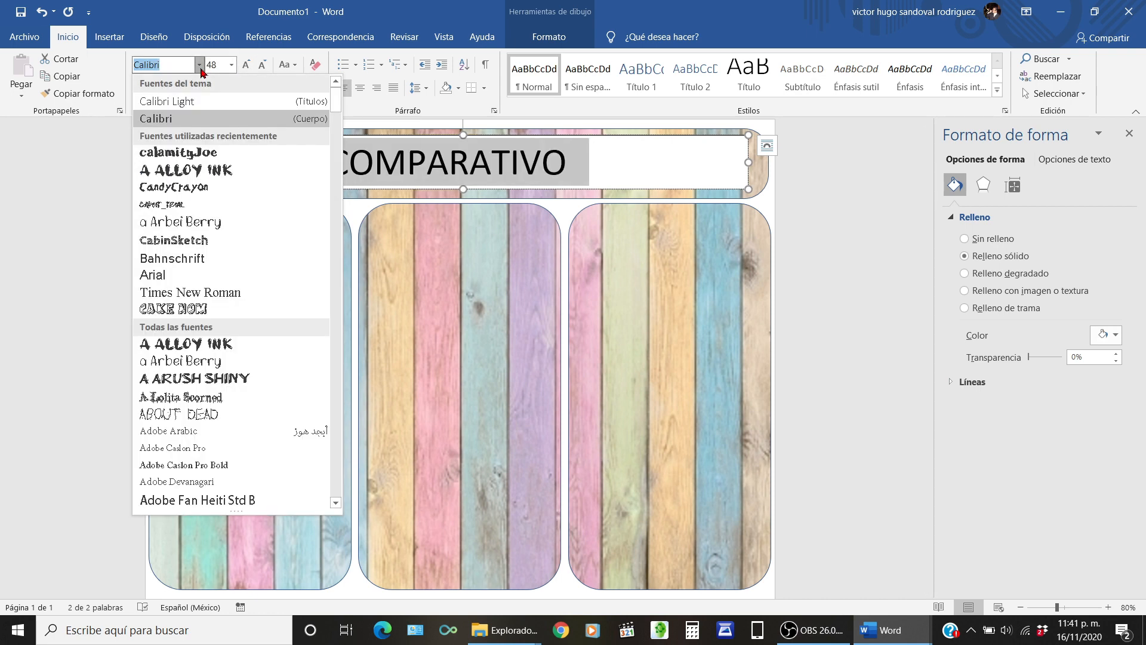
{"action": "left_click", "coordinate": [222, 156]}
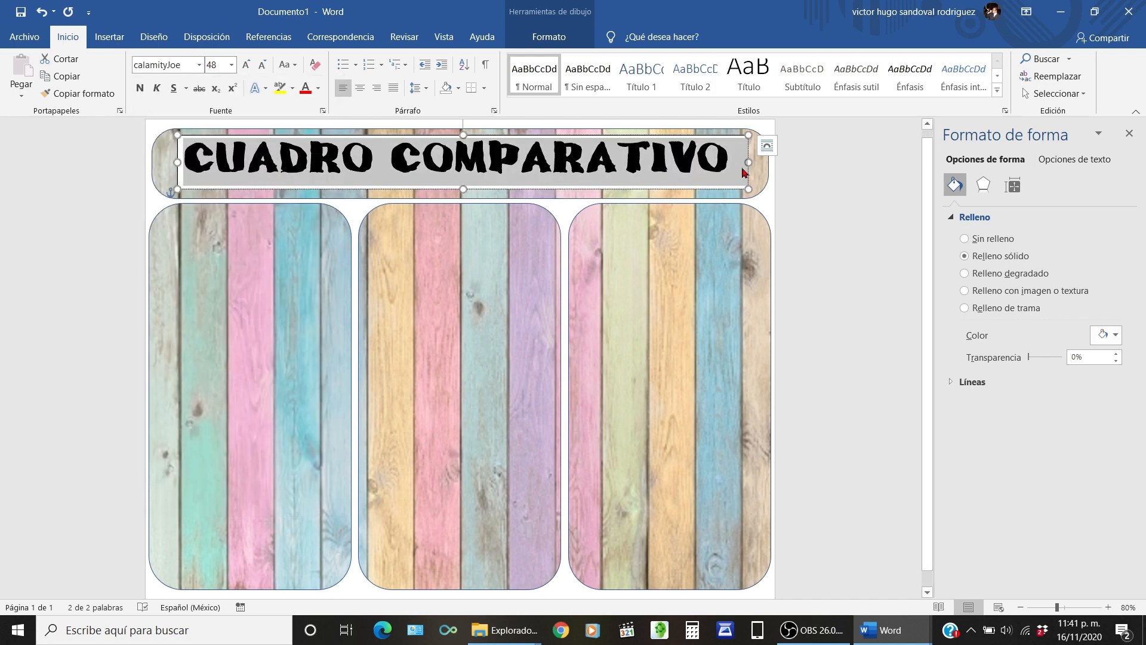
{"action": "left_click", "coordinate": [360, 88]}
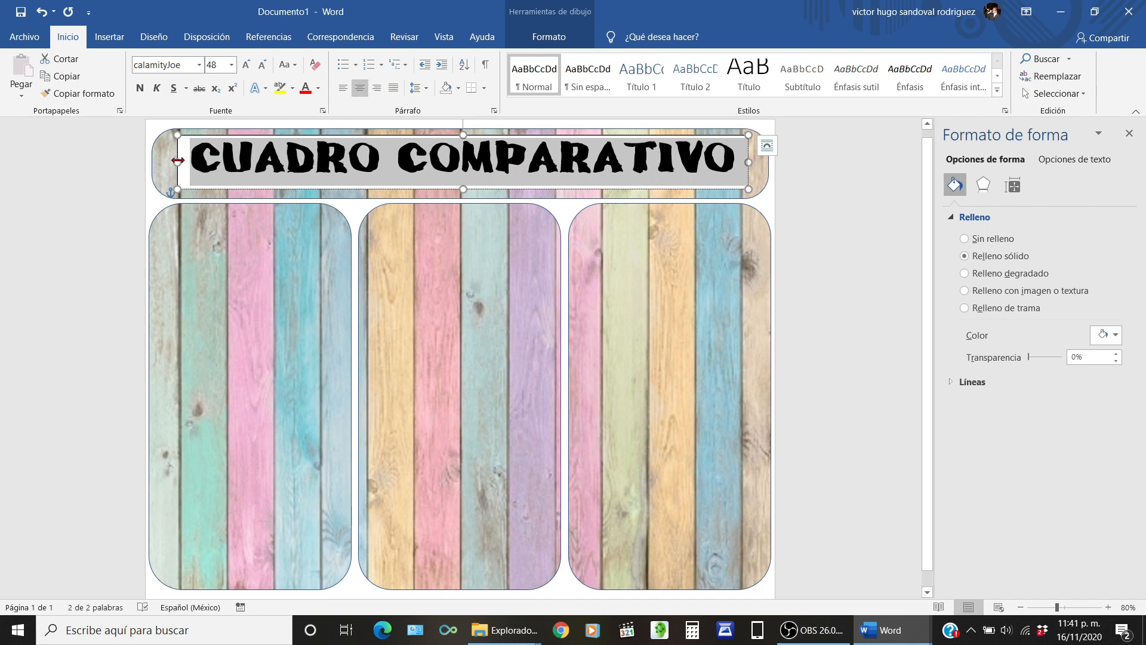
{"action": "left_click_drag", "start_coordinate": [177, 160], "coordinate": [172, 161]}
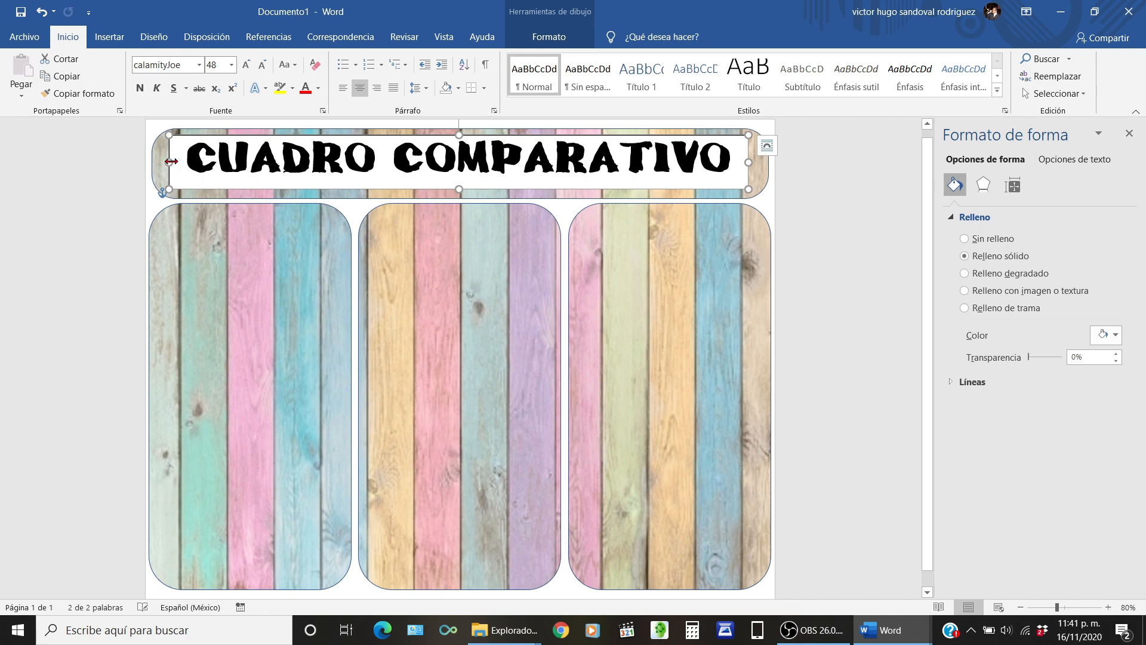
- Remove the title text box's fill with Sin relleno
{"action": "left_click", "coordinate": [547, 34]}
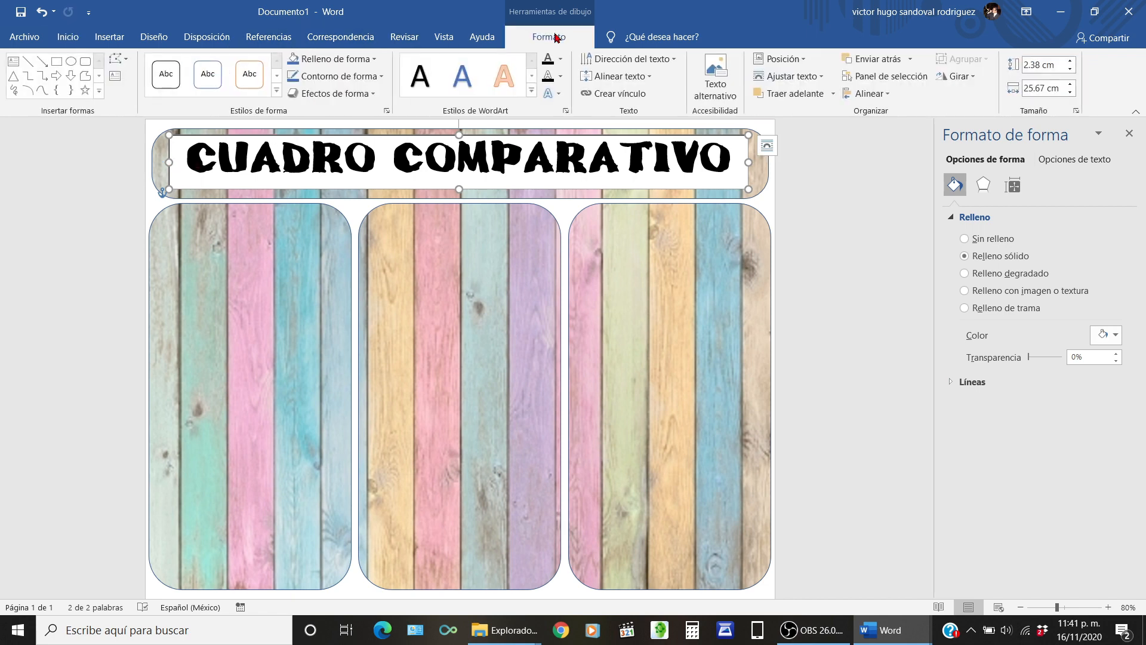
{"action": "left_click", "coordinate": [337, 65]}
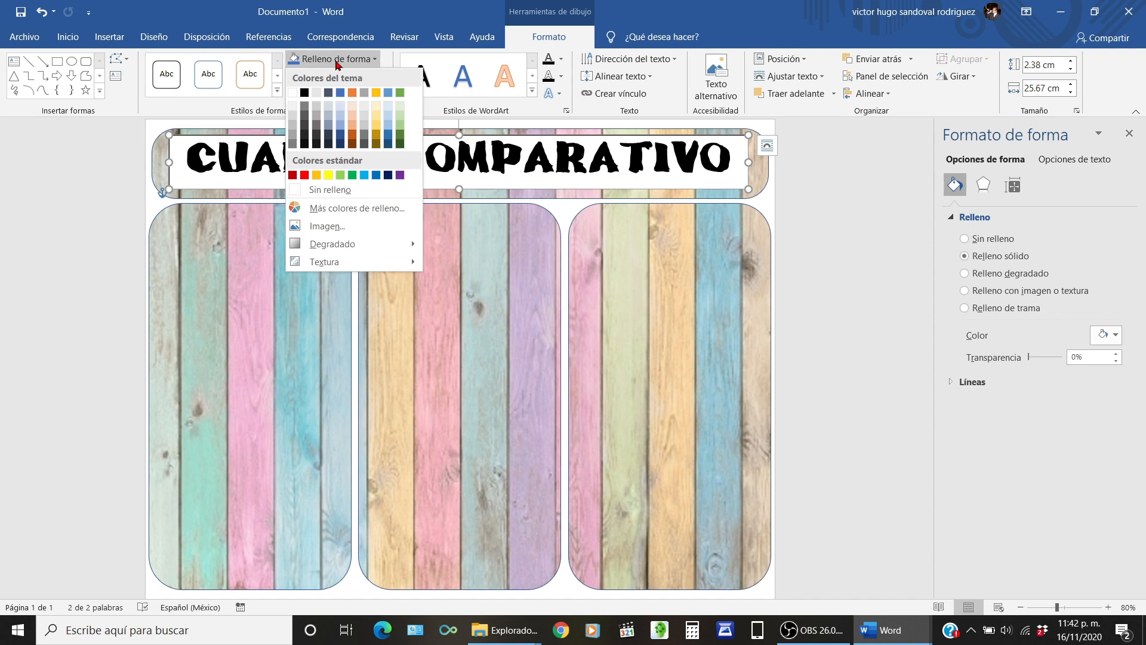
{"action": "left_click", "coordinate": [332, 191]}
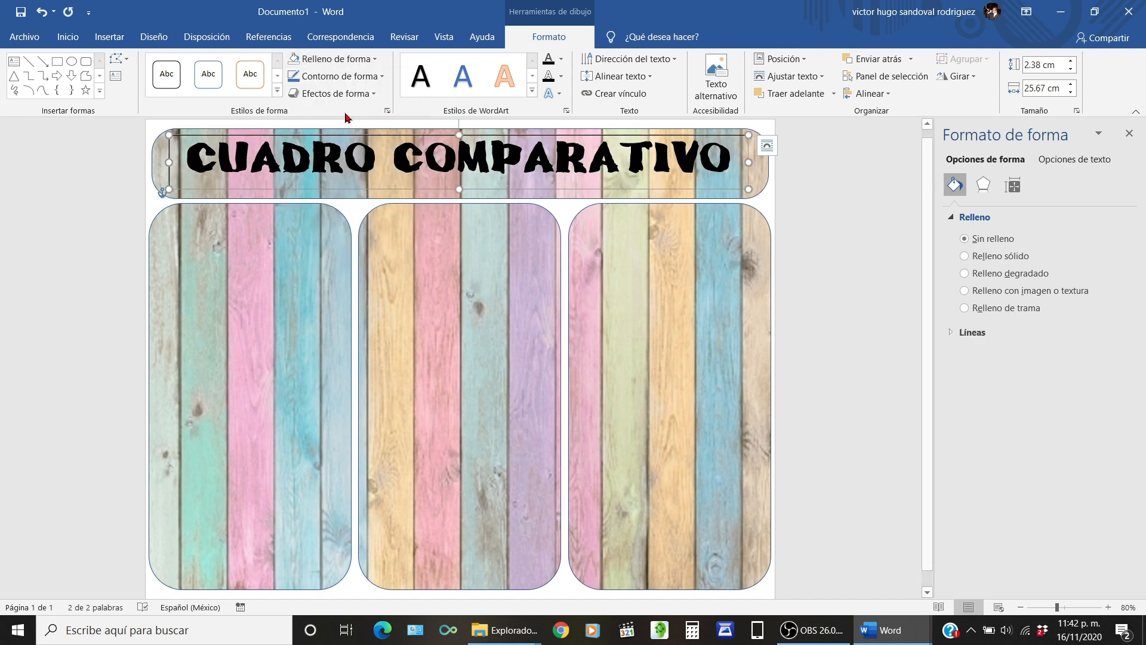
- Give the title text a light blue fill and a black outline 1 pt thick
{"action": "left_click", "coordinate": [562, 59]}
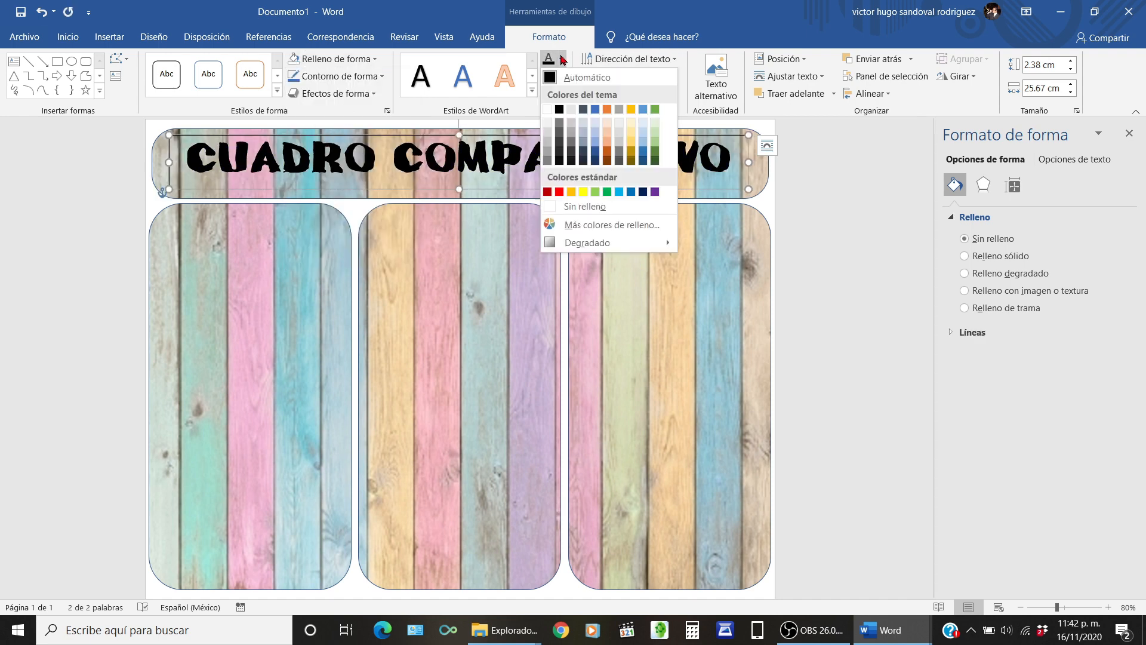
{"action": "left_click", "coordinate": [620, 192]}
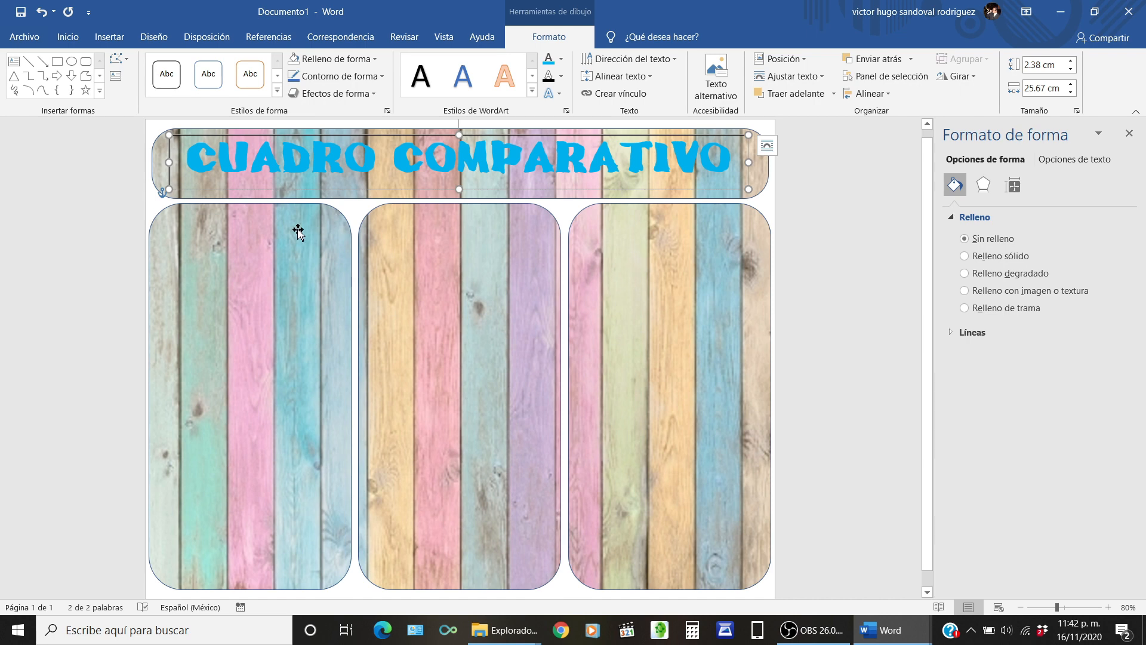
{"action": "left_click", "coordinate": [561, 77]}
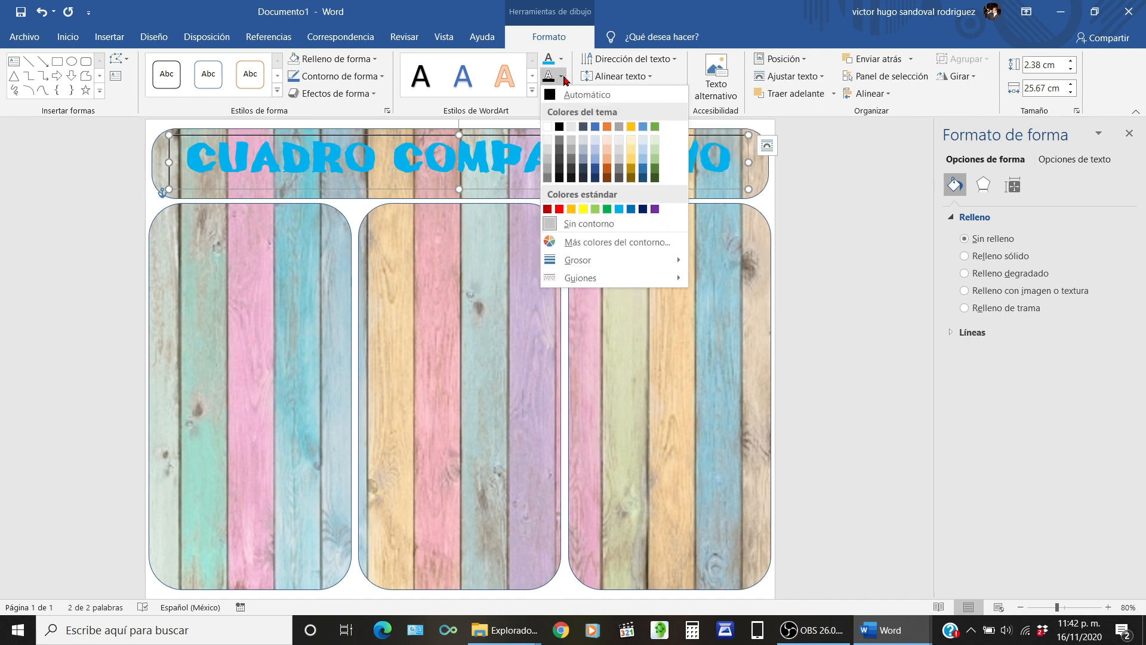
{"action": "left_click", "coordinate": [559, 127]}
{"action": "left_click", "coordinate": [561, 77]}
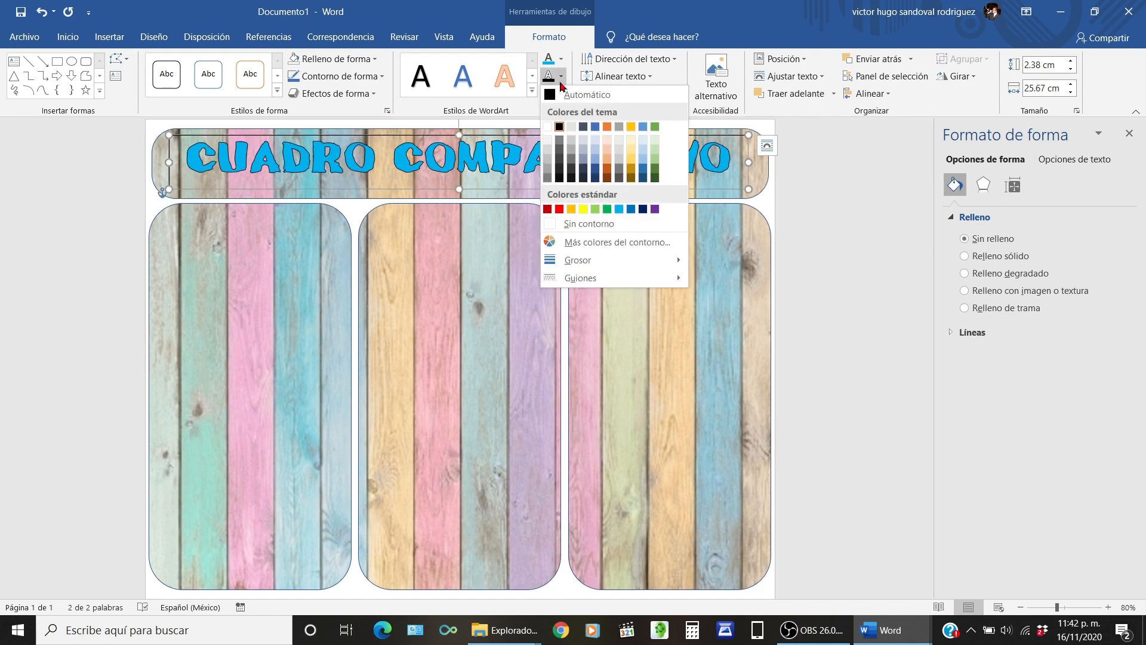
{"action": "mouse_move", "coordinate": [576, 261]}
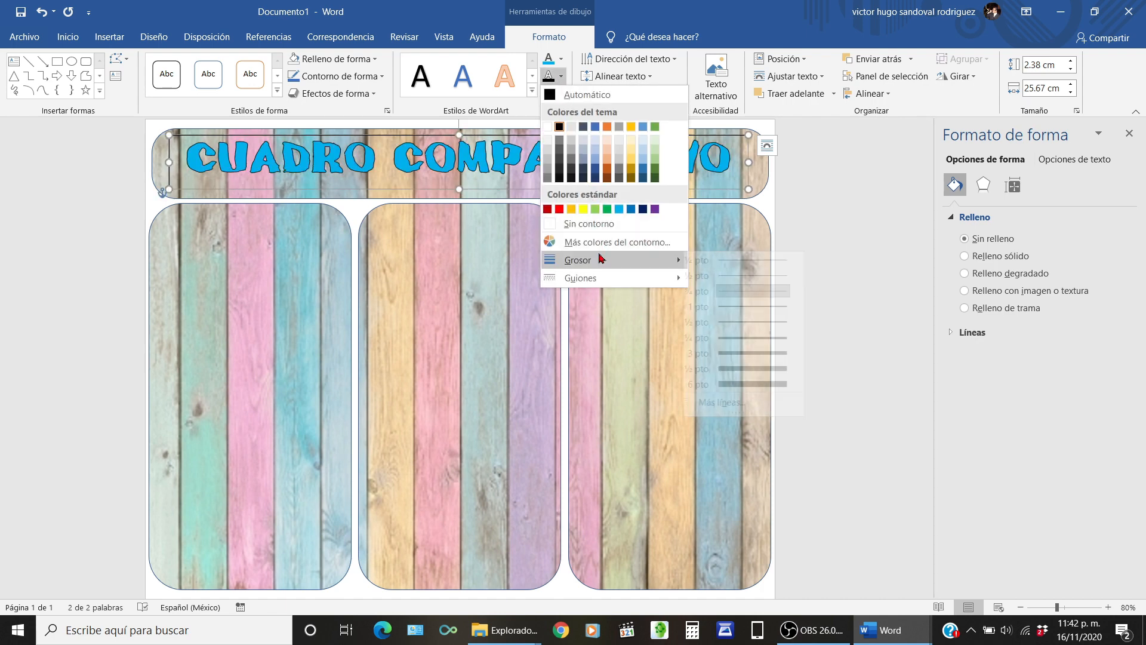
{"action": "left_click", "coordinate": [748, 304]}
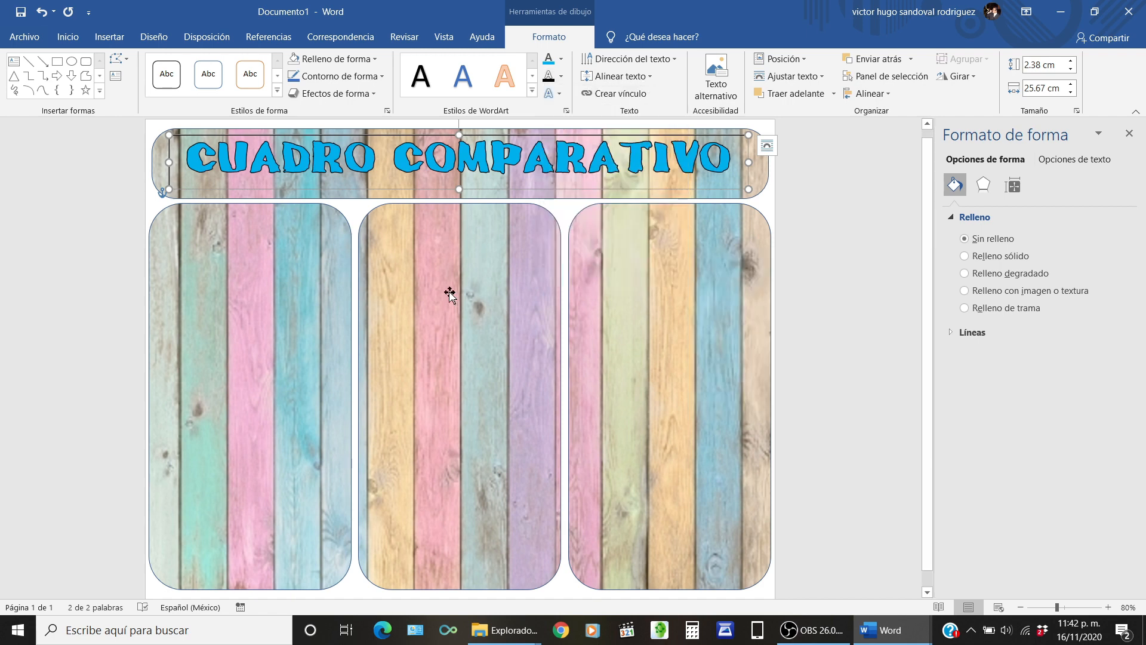
- Draw a thin rectangle about 0.34 cm high and 27.8 cm wide across the upper part of the three columns
{"action": "left_click", "coordinate": [253, 262]}
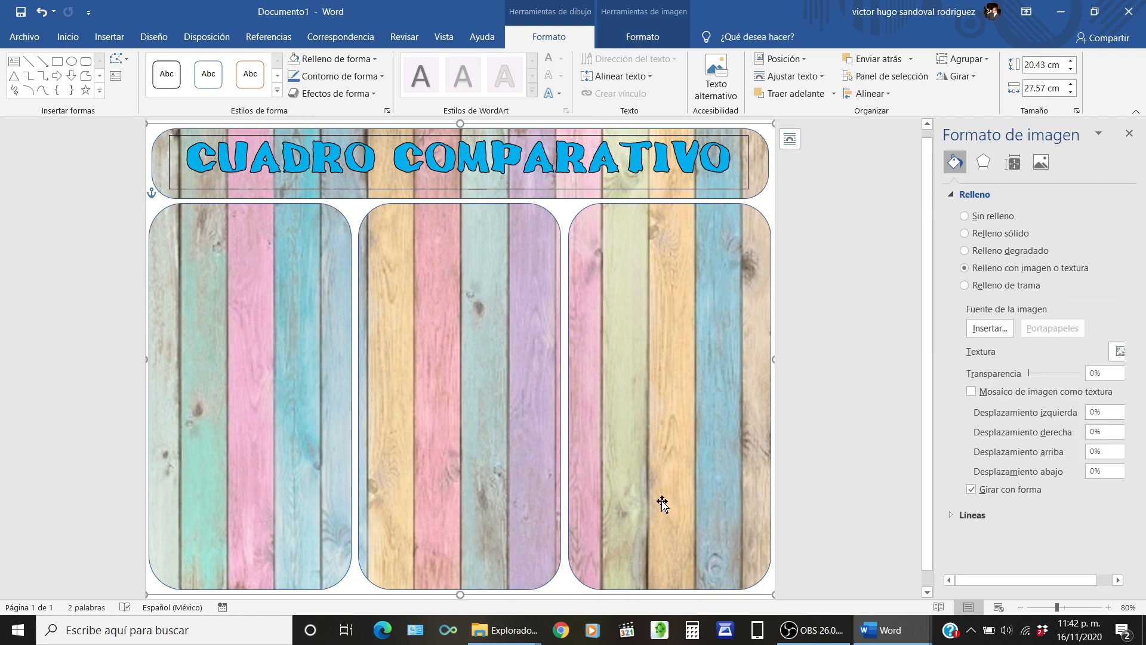
{"action": "left_click", "coordinate": [100, 37]}
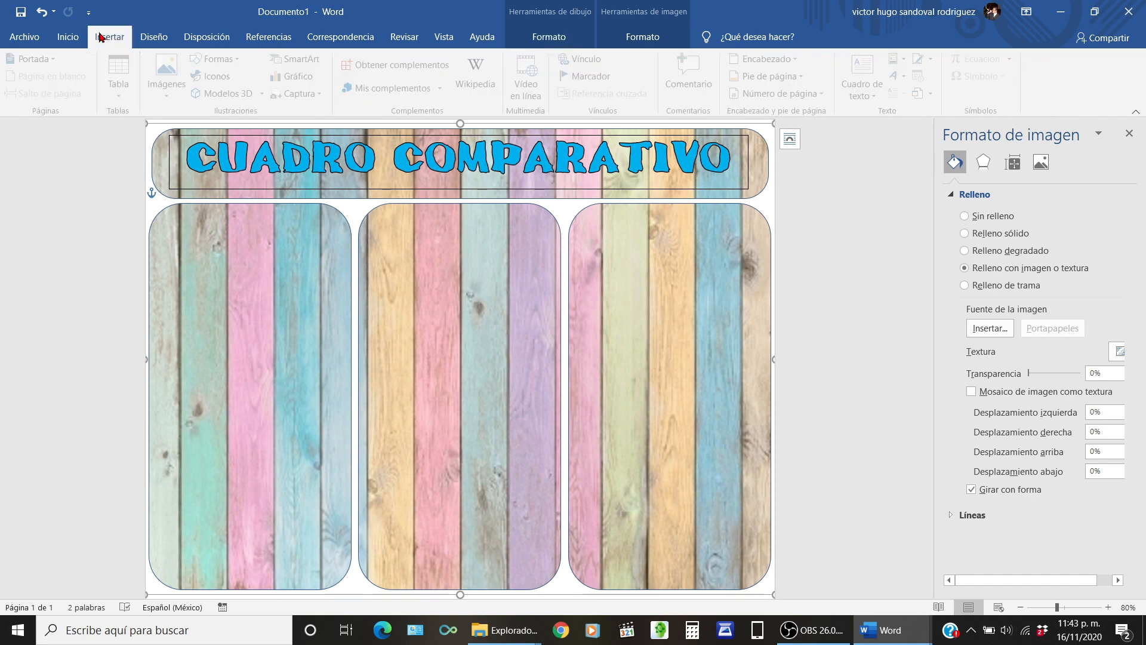
{"action": "left_click", "coordinate": [223, 59]}
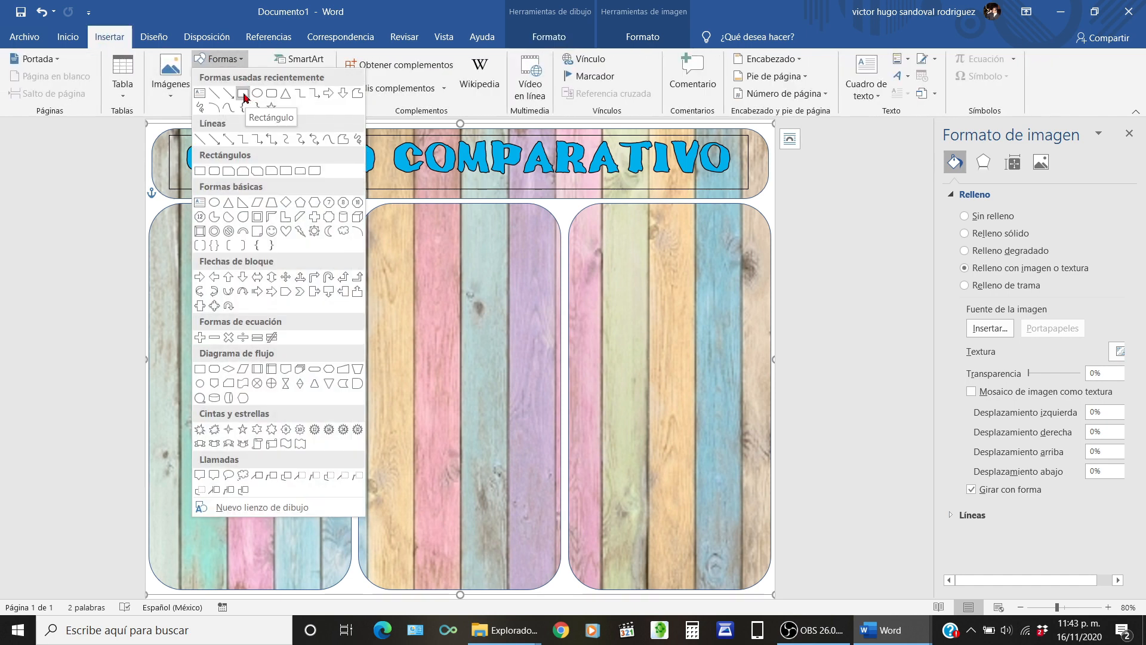
{"action": "left_click", "coordinate": [249, 94]}
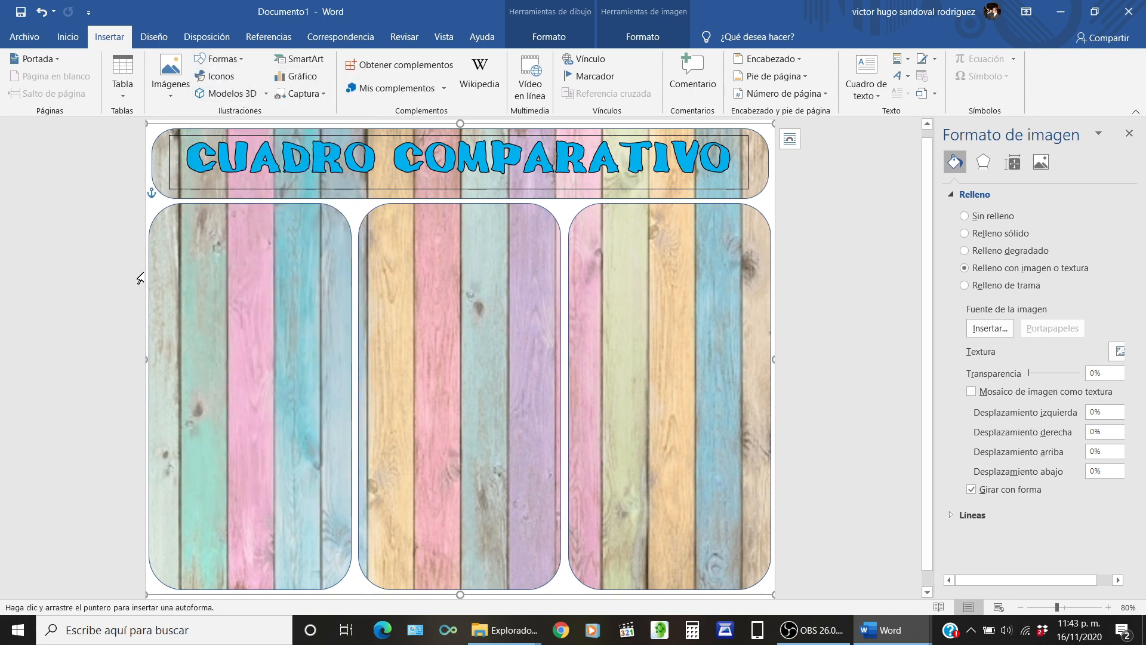
{"action": "left_click_drag", "start_coordinate": [146, 271], "coordinate": [773, 279]}
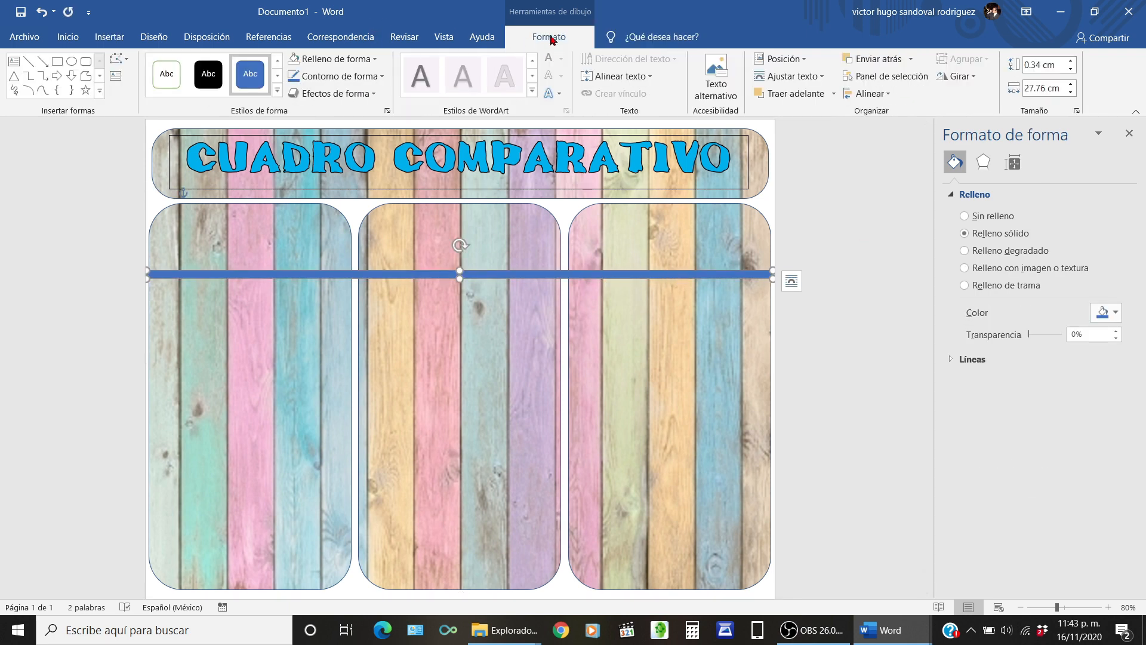
- Set the thin rectangle's height to 0.2 cm
{"action": "left_click", "coordinate": [1044, 67]}
{"action": "left_click_drag", "start_coordinate": [1025, 67], "coordinate": [1072, 76]}
{"action": "type", "text": "0.2"}
{"action": "key", "text": "Return"}
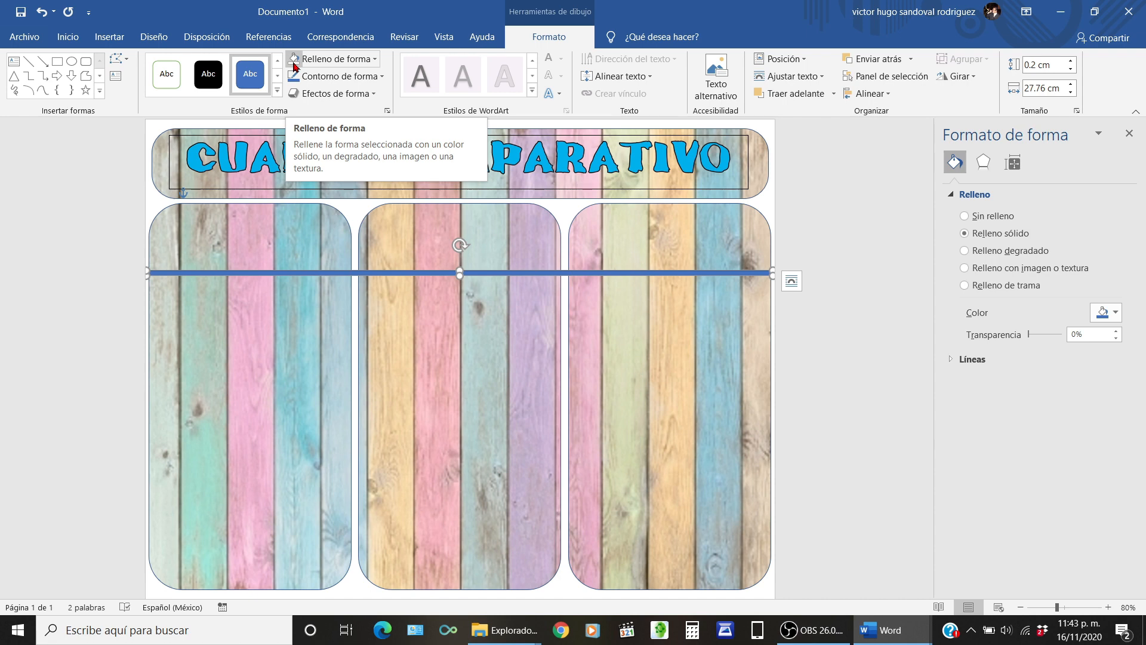
- Fill the thin bar black and place three copies below it, spacing the four bars about evenly as row dividers across the columns
{"action": "left_click", "coordinate": [375, 59]}
{"action": "left_click", "coordinate": [304, 93]}
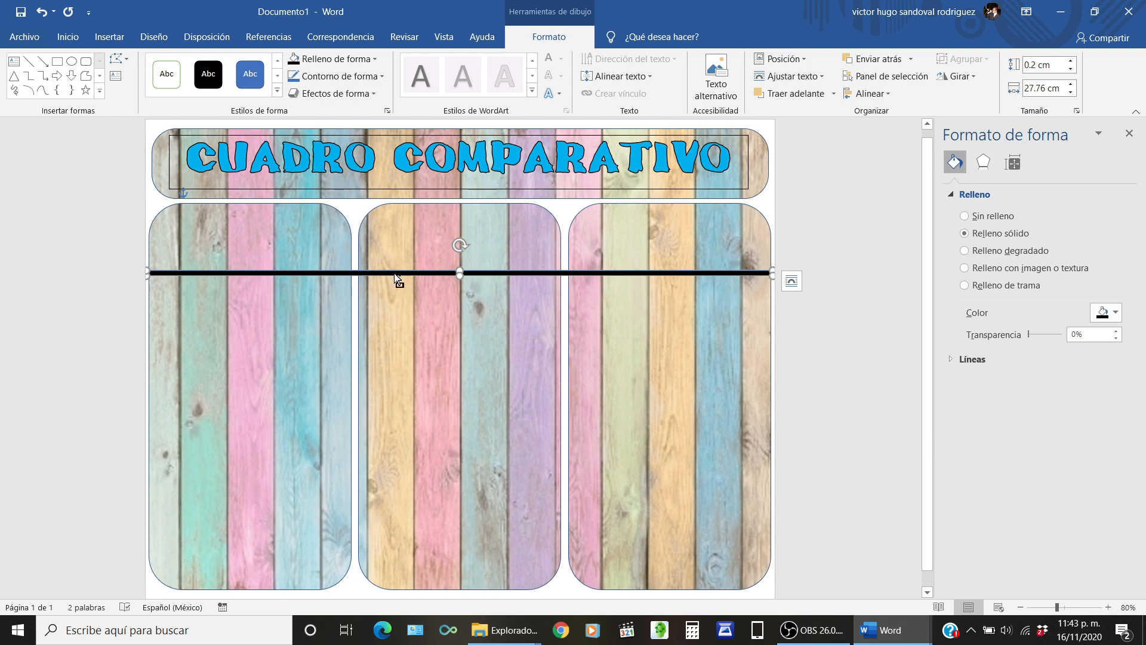
{"action": "left_click_drag", "start_coordinate": [395, 278], "coordinate": [399, 514]}
{"action": "left_click_drag", "start_coordinate": [400, 433], "coordinate": [398, 439]}
{"action": "left_click", "coordinate": [408, 356]}
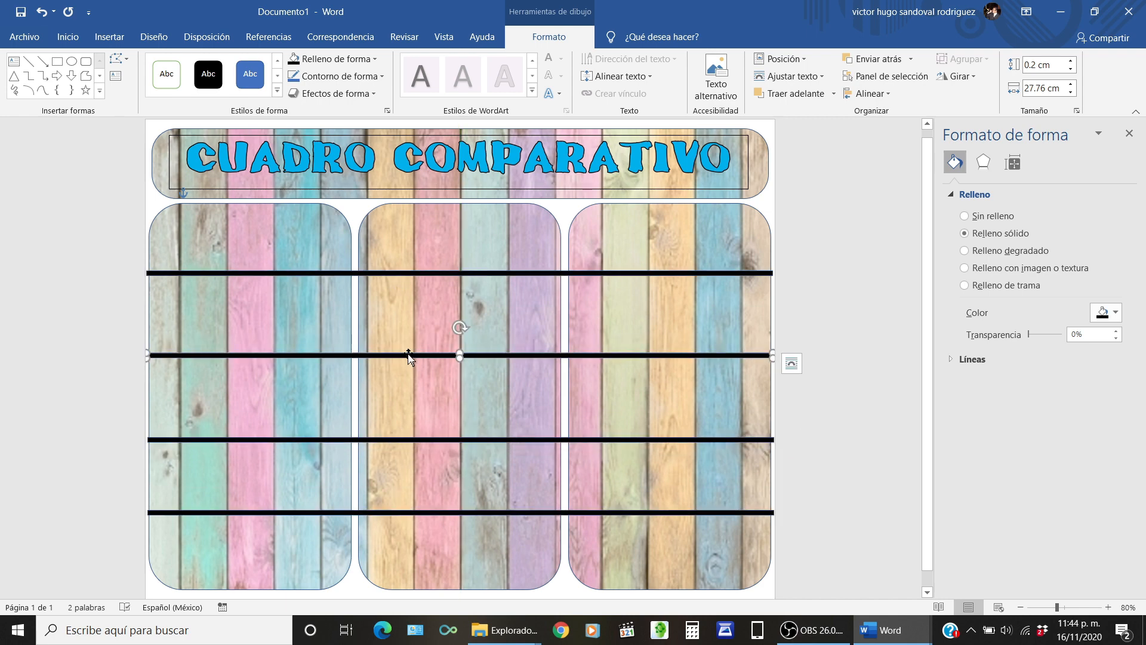
{"action": "left_click_drag", "start_coordinate": [408, 355], "coordinate": [408, 362]}
{"action": "left_click_drag", "start_coordinate": [392, 274], "coordinate": [396, 289]}
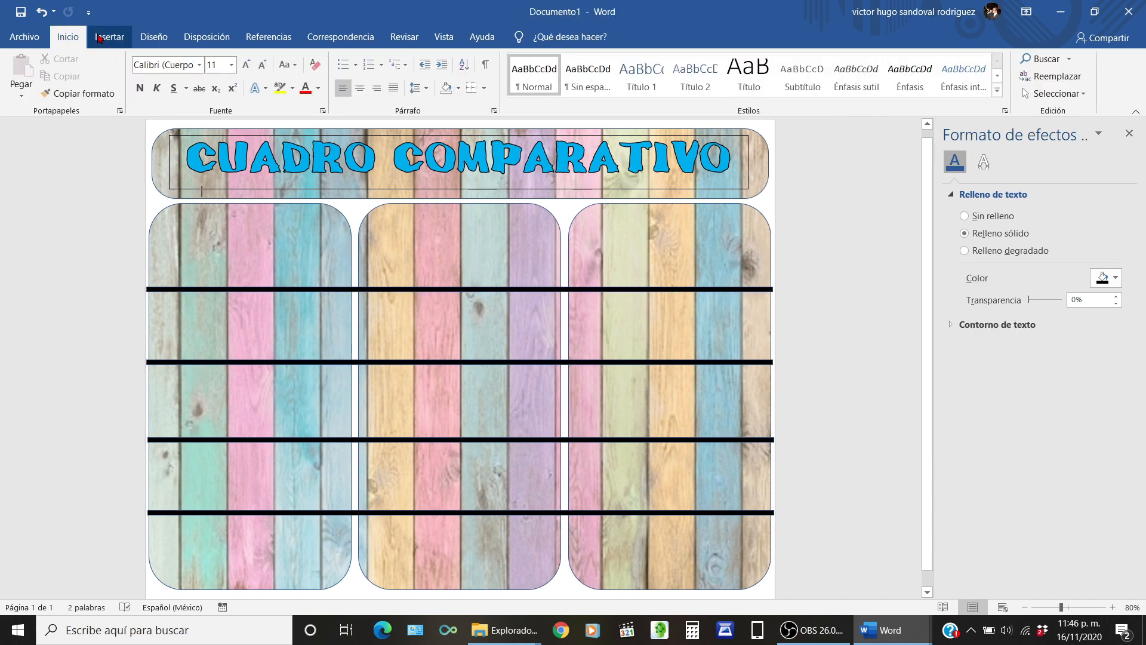
- Draw a text box in the first column above the first black bar and enter the text IMAGEN
{"action": "left_click", "coordinate": [109, 38]}
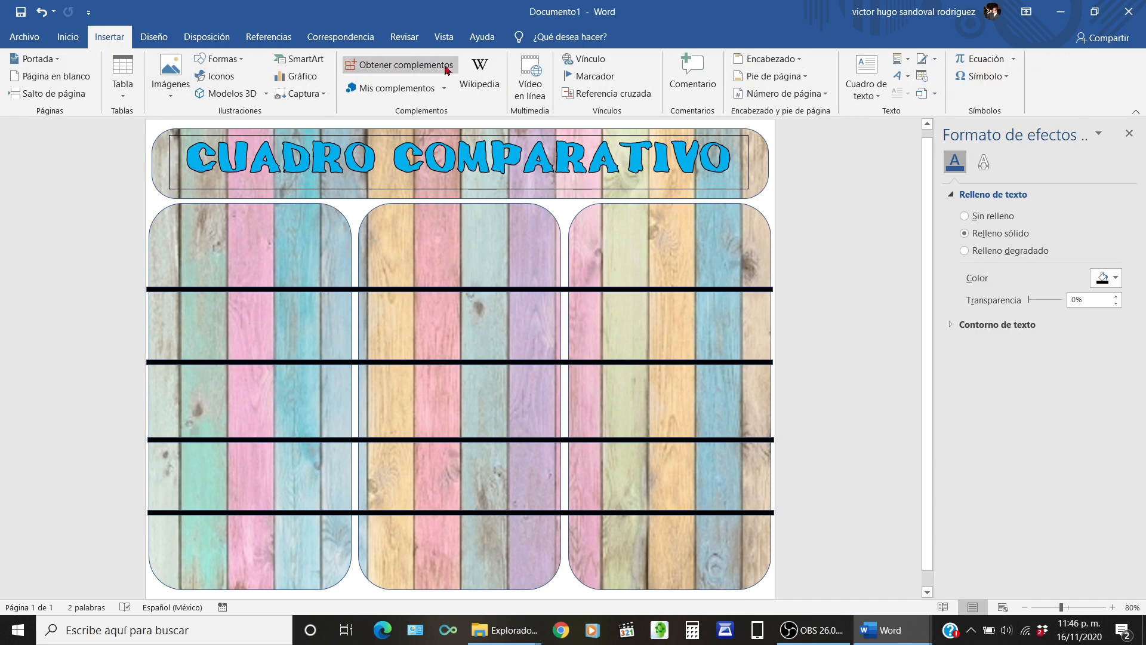
{"action": "left_click", "coordinate": [869, 91]}
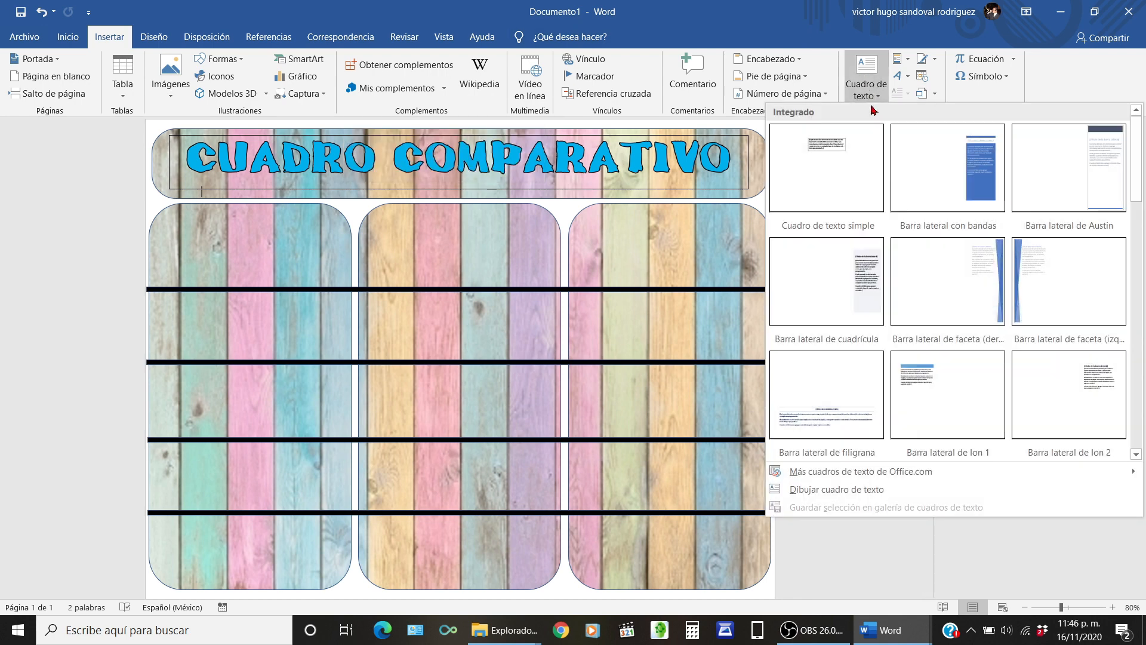
{"action": "left_click", "coordinate": [852, 490]}
{"action": "left_click_drag", "start_coordinate": [166, 227], "coordinate": [322, 274]}
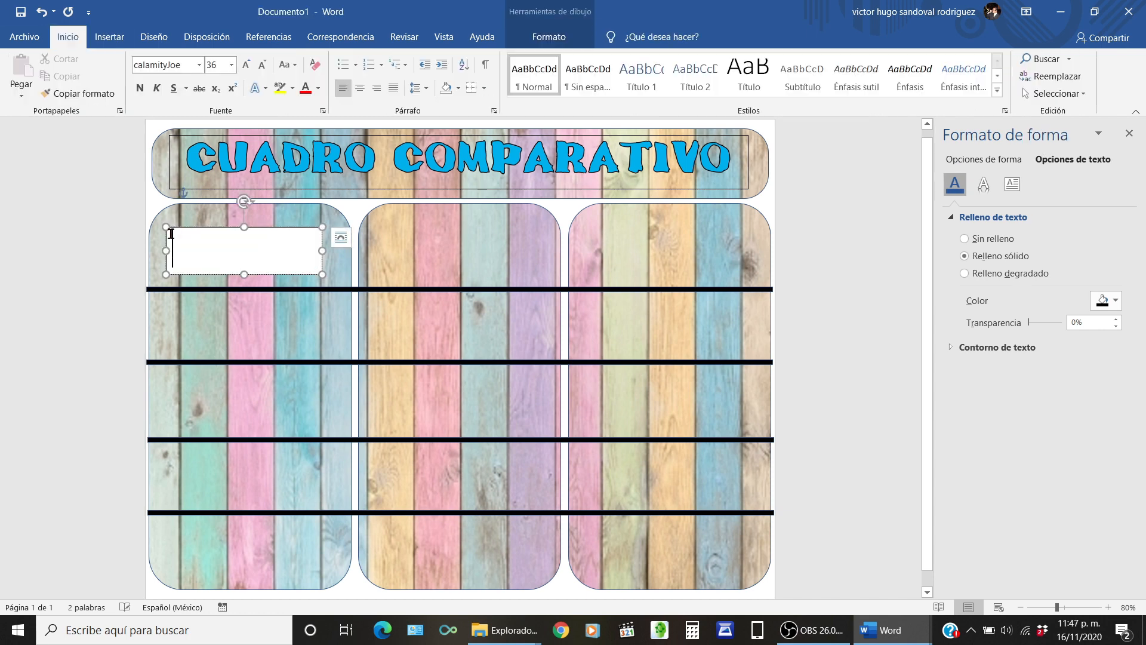
{"action": "type", "text": "IMAGEN"}
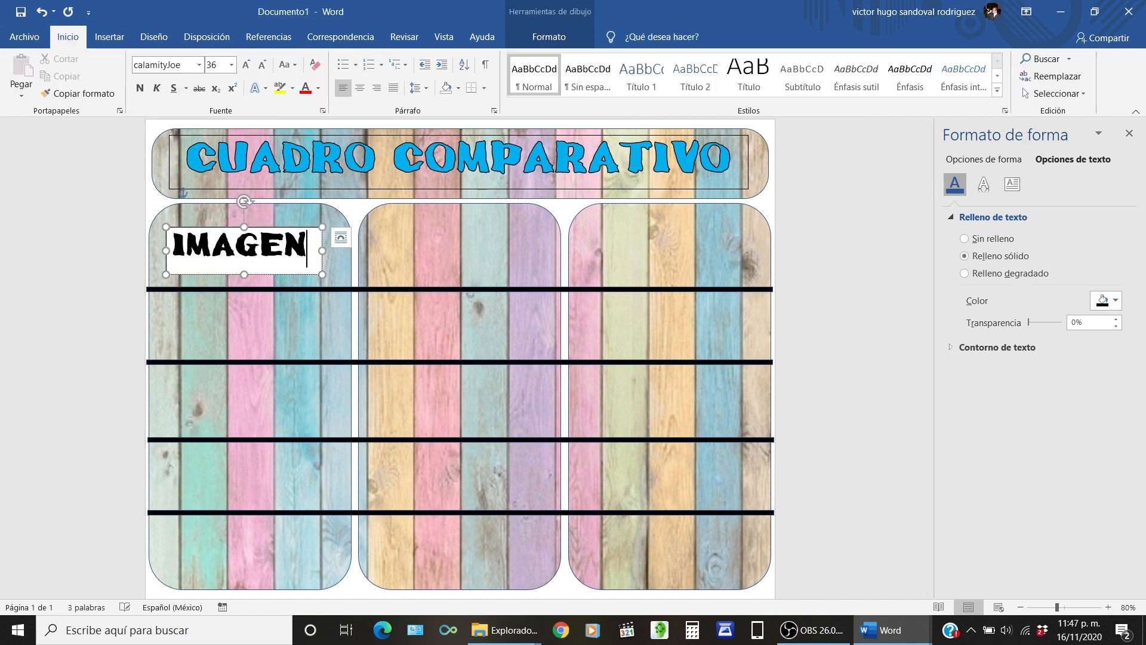
- Centre the IMAGEN text horizontally in its text box
{"action": "left_click", "coordinate": [200, 66]}
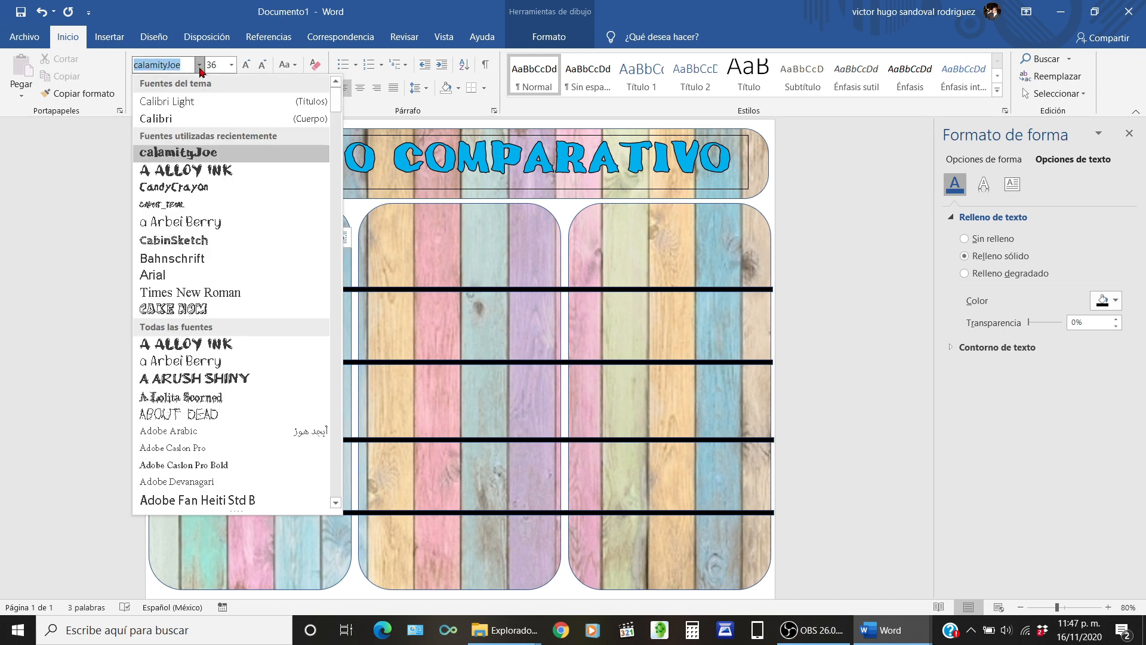
{"action": "left_click", "coordinate": [199, 66]}
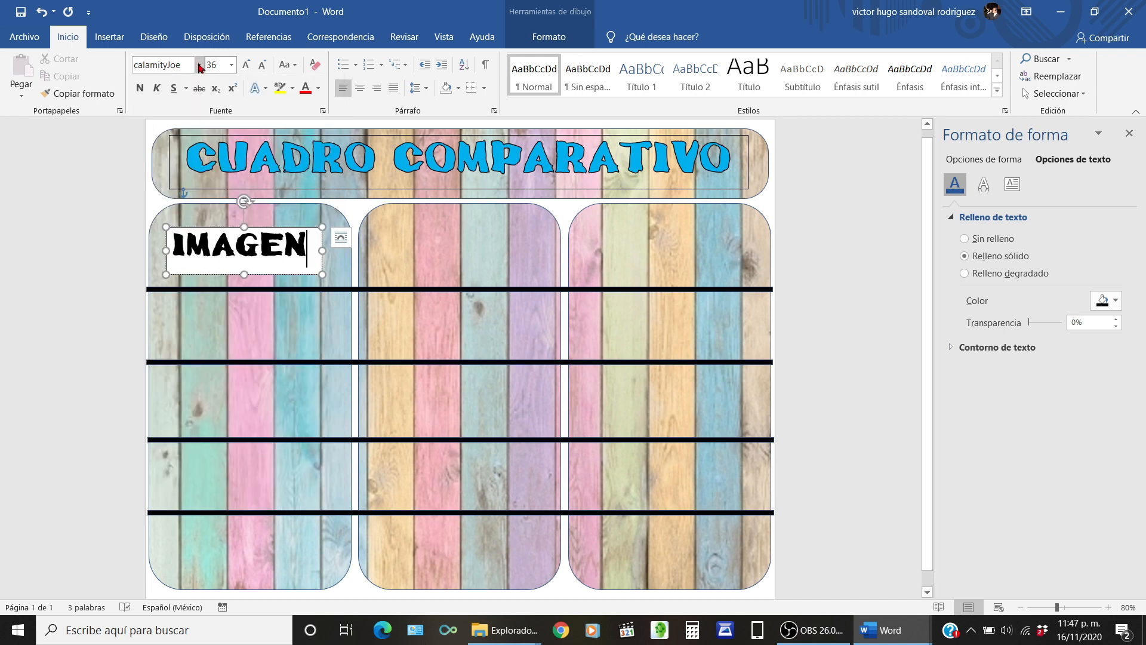
{"action": "left_click", "coordinate": [360, 87]}
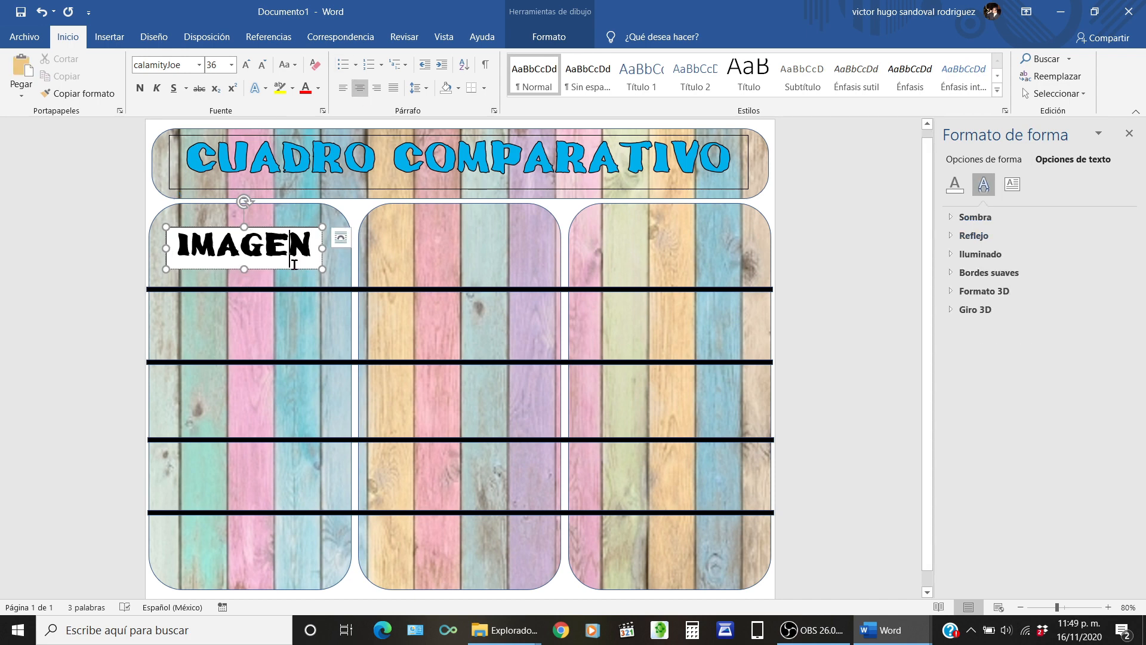
- Make a trial copy of the IMAGEN box below it, and replace it with the pasted PELAJE, GARRAS, OLFATO and NOCTURNO labels and comparison texts
{"action": "left_click_drag", "start_coordinate": [289, 268], "coordinate": [289, 337]}
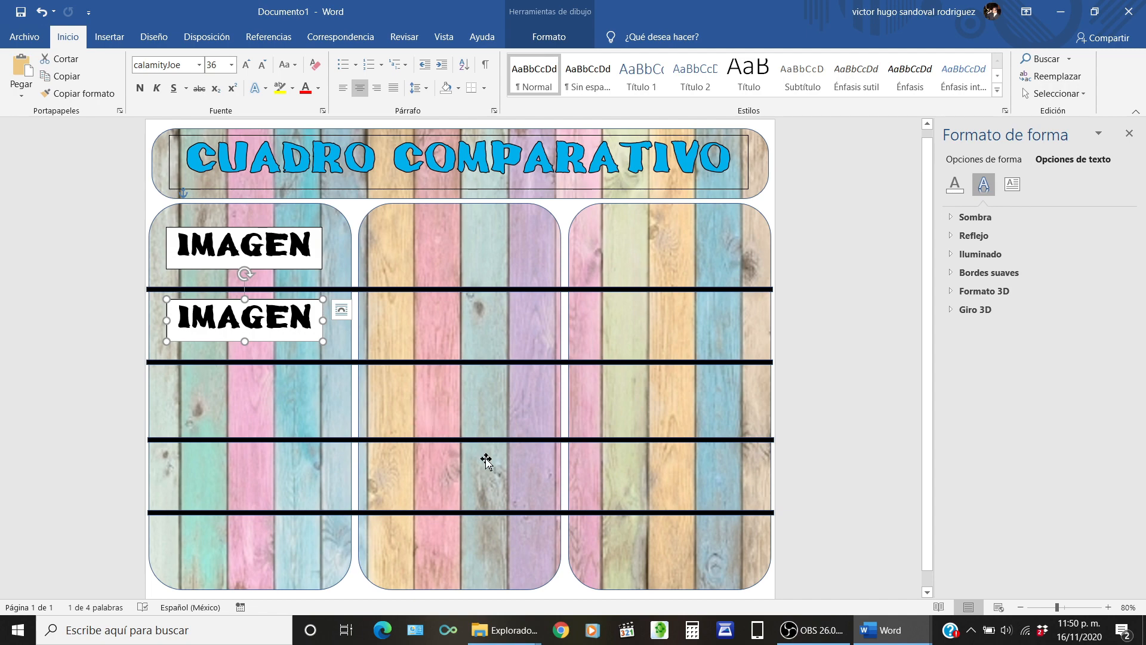
{"action": "key", "text": "Delete"}
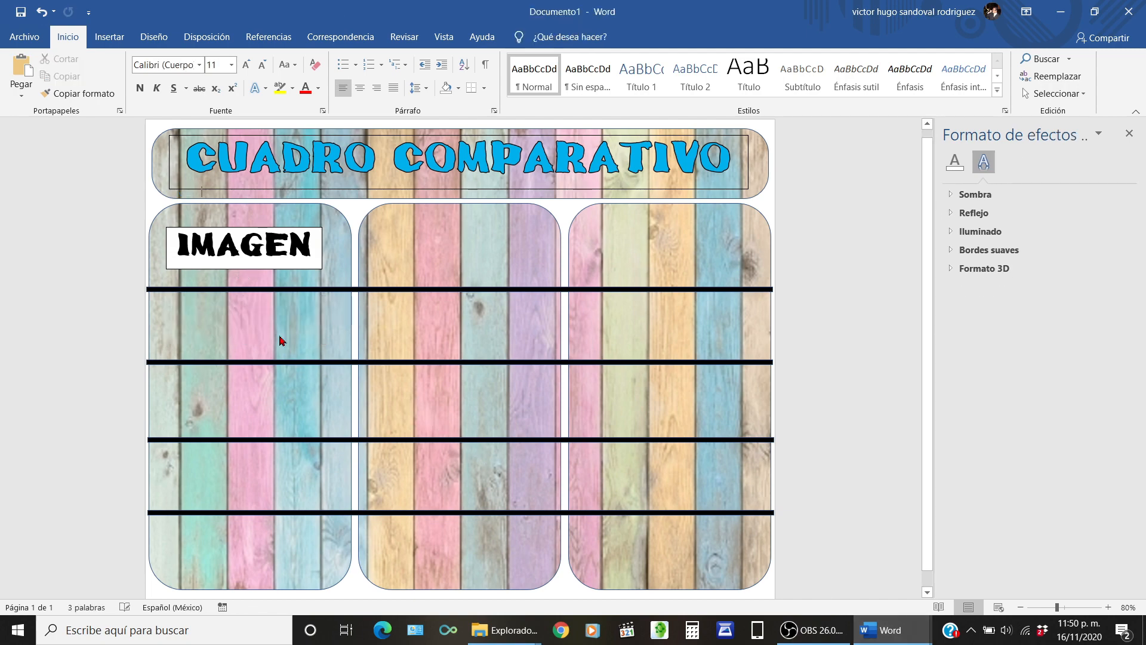
{"action": "key", "text": "ctrl+v"}
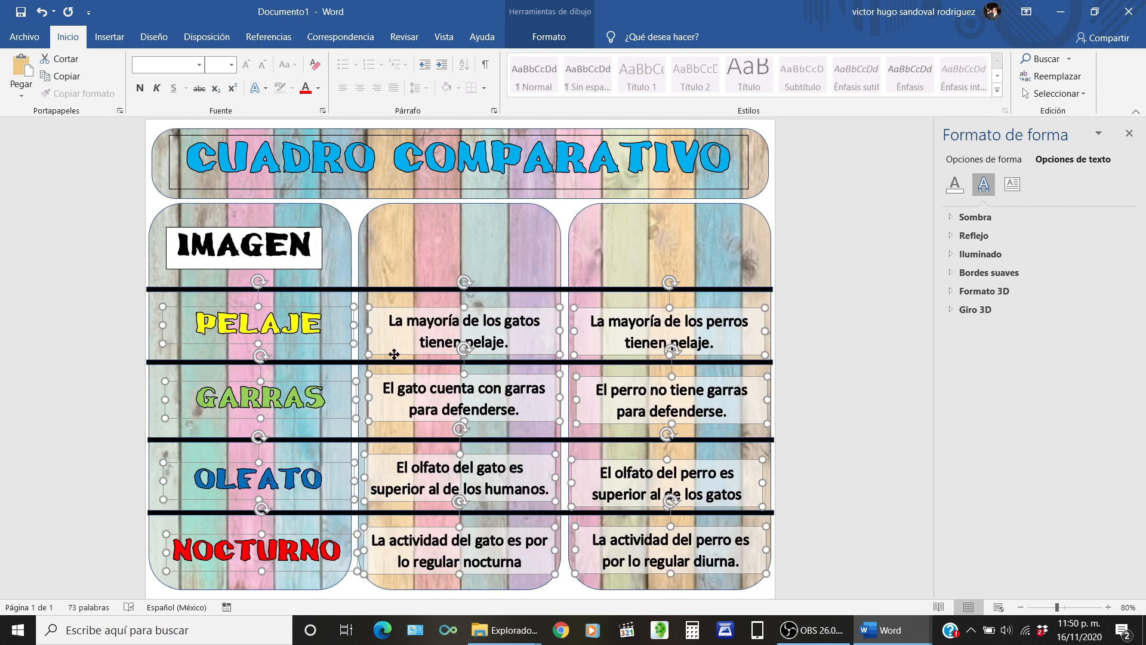